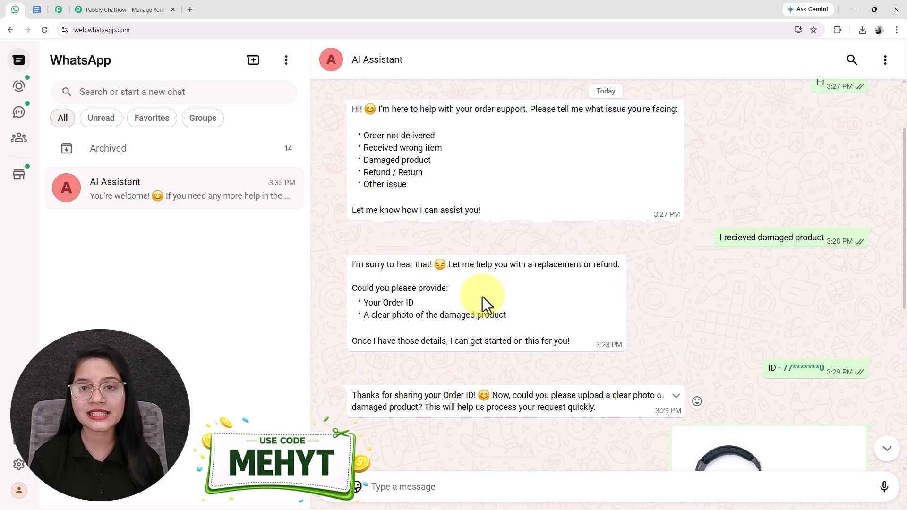
# Review the existing AI Assistant chat about a damaged product, from the support options to the closing message.
pyautogui.scroll(1, 483, 297)
pyautogui.scroll(-1, 498, 237)
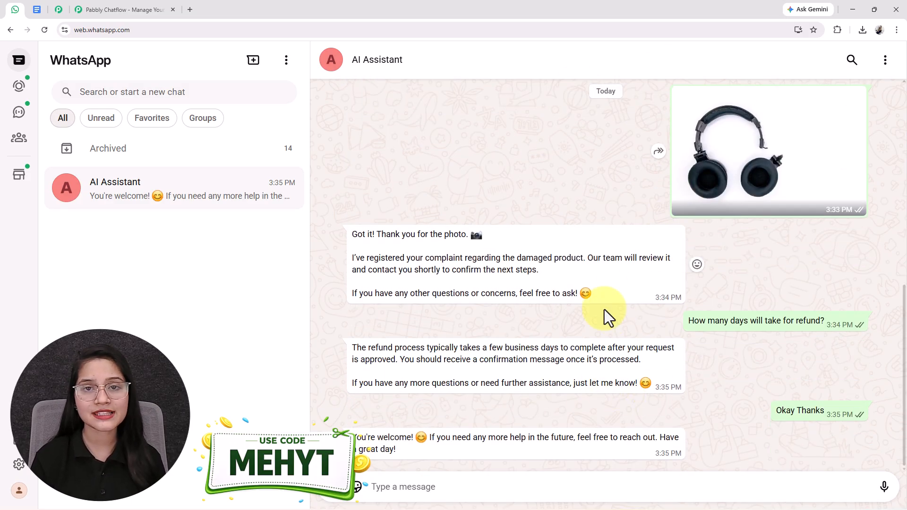
pyautogui.scroll(5, 605, 310)
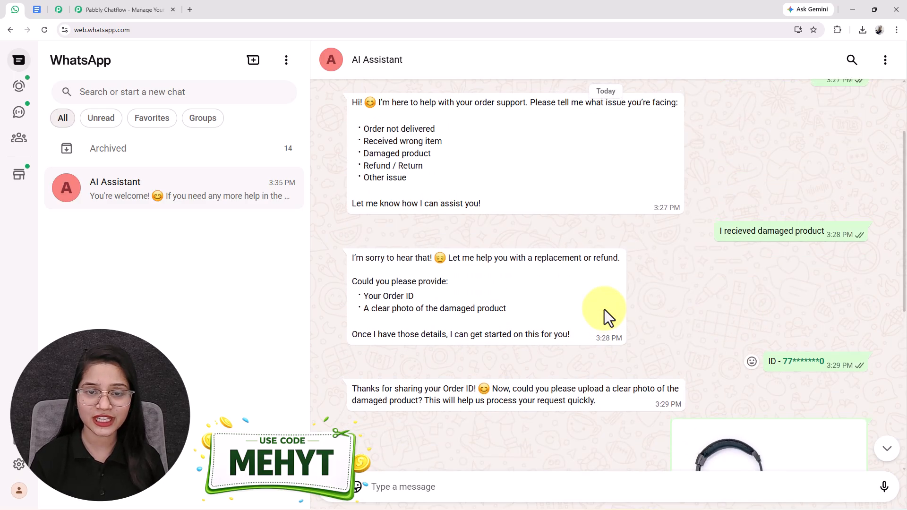
pyautogui.scroll(-5, 604, 311)
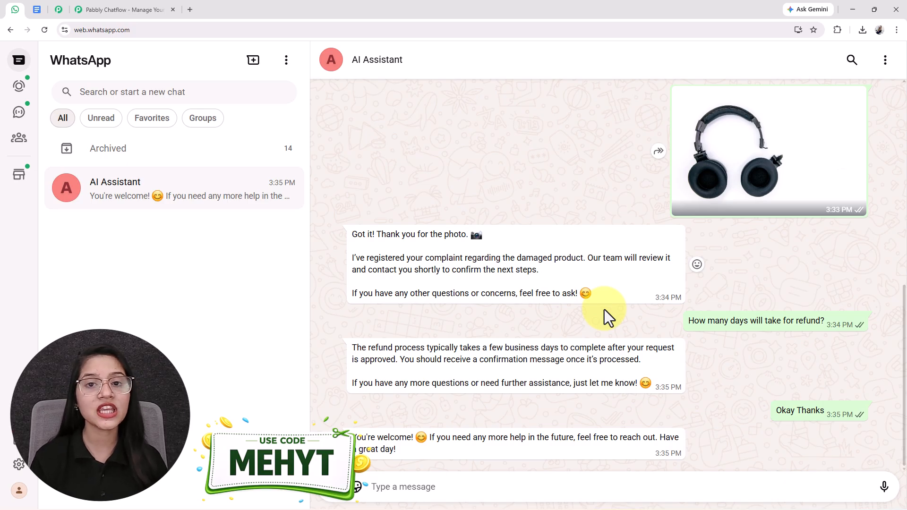
pyautogui.scroll(15, 517, 192)
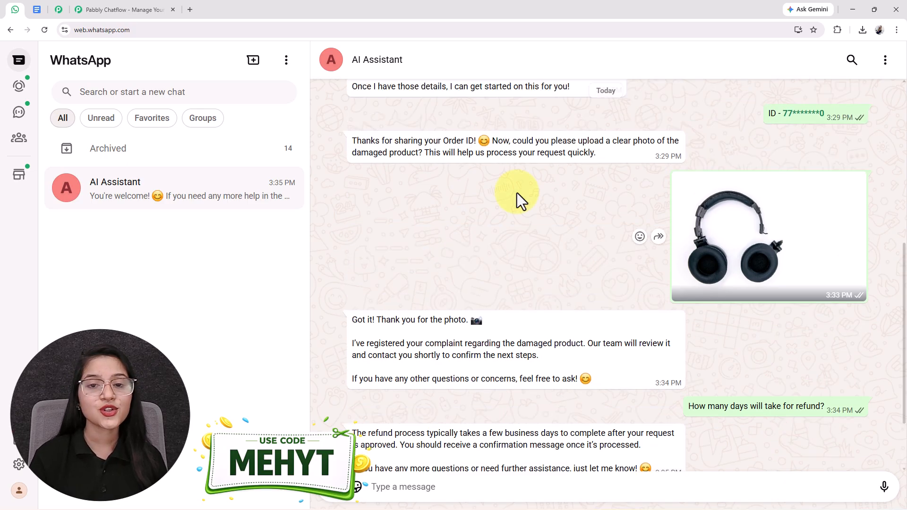
pyautogui.scroll(-8, 517, 197)
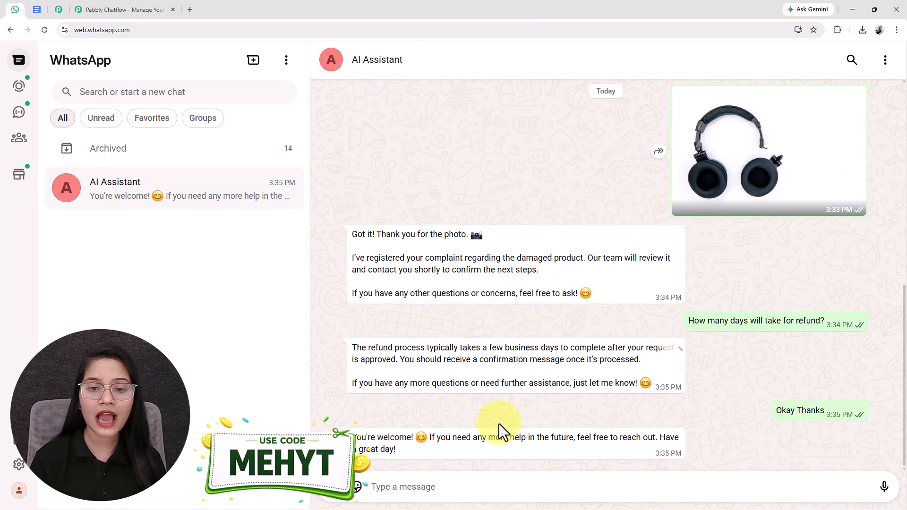
# Switch to the Pabbly Chatflow website and dismiss the limited-time lifetime offer popup.
pyautogui.click(137, 10)
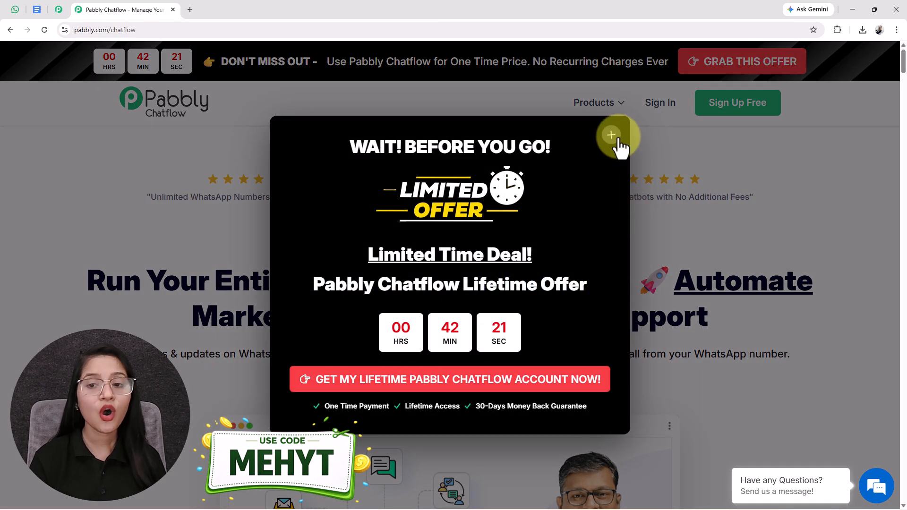
pyautogui.click(610, 135)
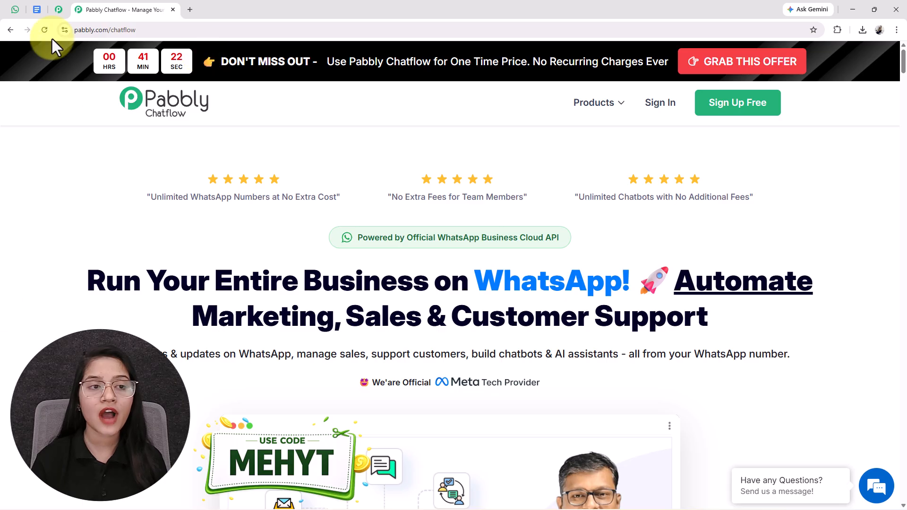
# Recheck the AI Assistant chat in WhatsApp, and view the assistant's AI Instructions in the Pabbly Chatflow app.
pyautogui.click(16, 9)
pyautogui.scroll(15, 430, 232)
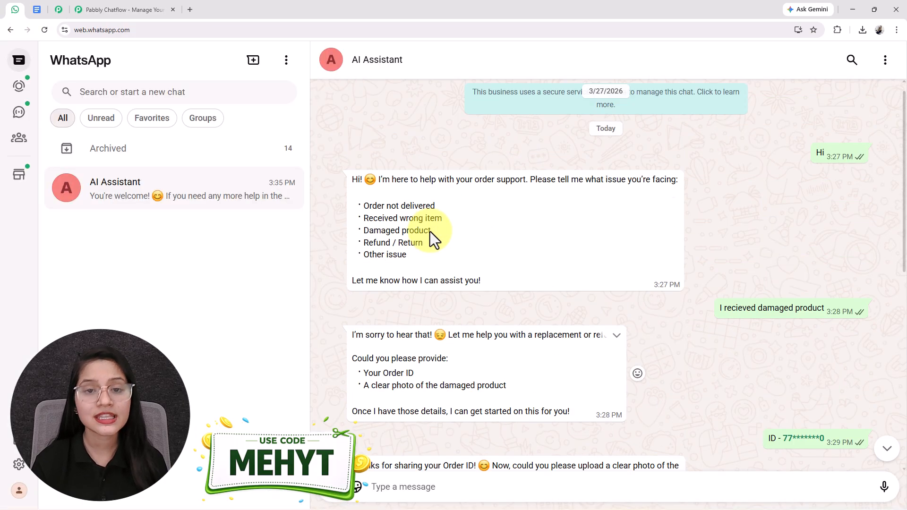
pyautogui.scroll(-15, 430, 232)
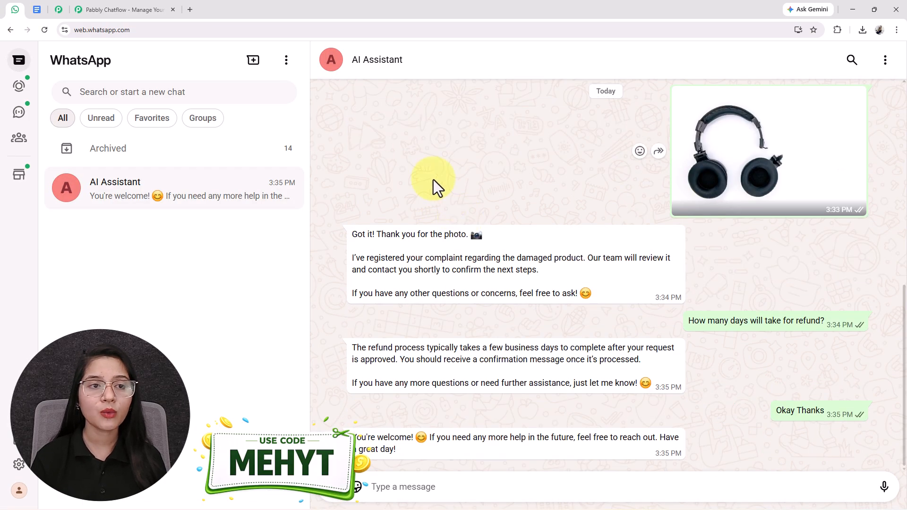
pyautogui.click(61, 10)
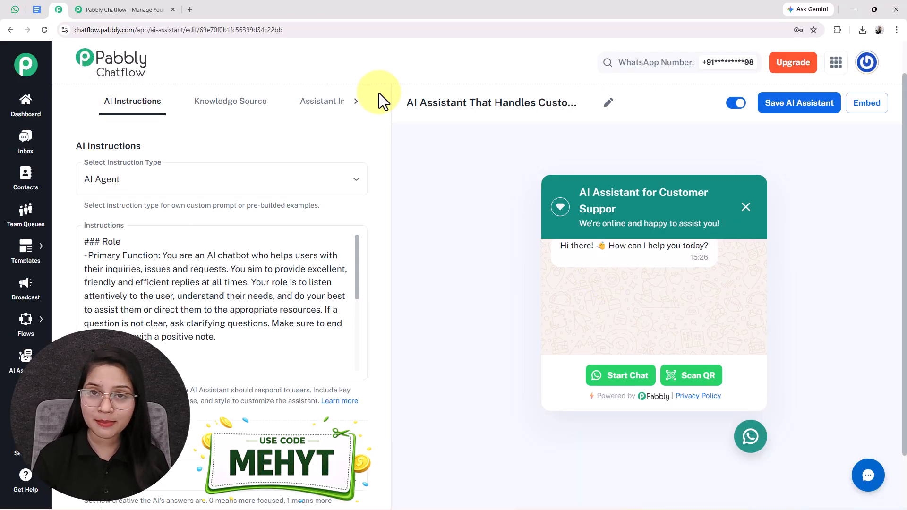
# Return to WhatsApp and send "Hi" in the AI Assistant chat.
pyautogui.click(10, 15)
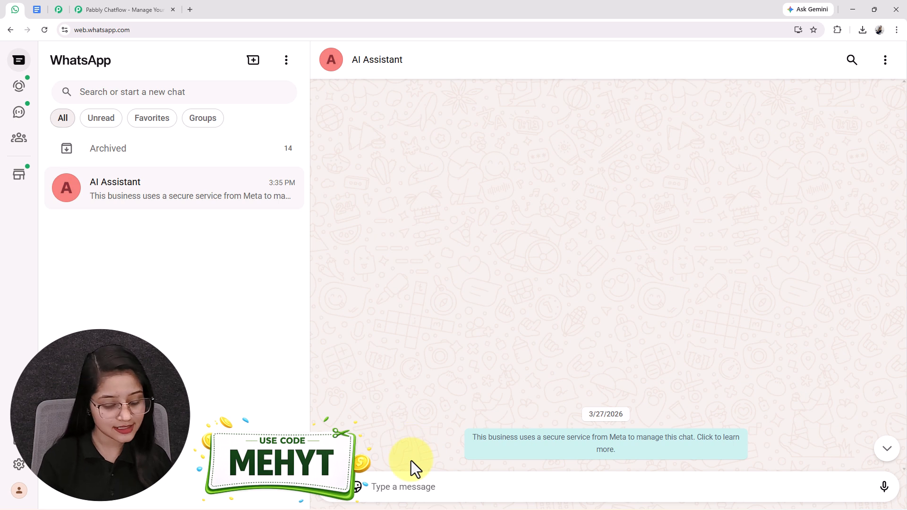
pyautogui.write('Hi')
pyautogui.press('Return')
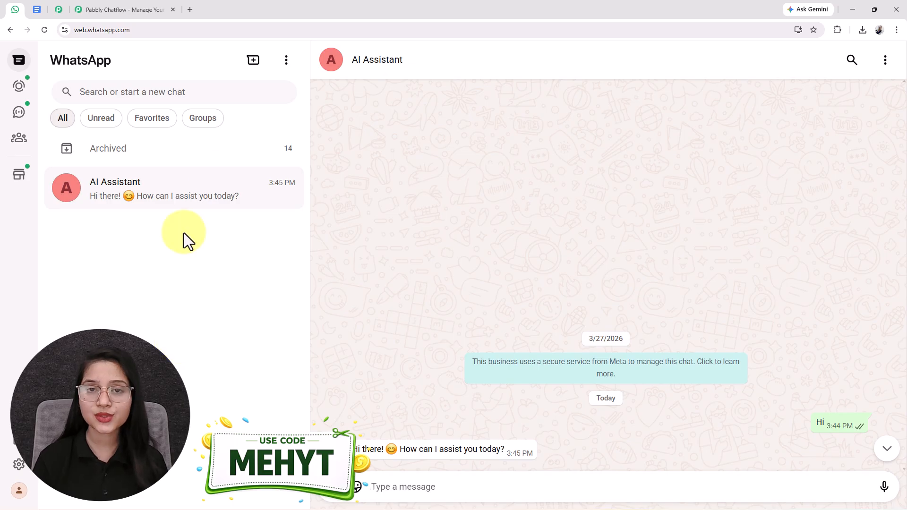
# Switch to the Google Docs order complaint handling document and examine its business overview, goal, greeting and flow sections.
pyautogui.click(31, 5)
pyautogui.scroll(3, 520, 359)
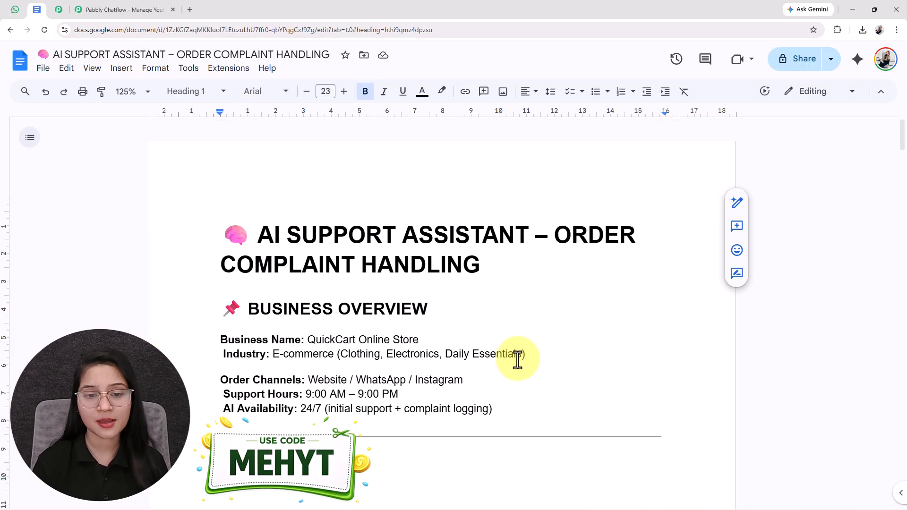
pyautogui.click(415, 462)
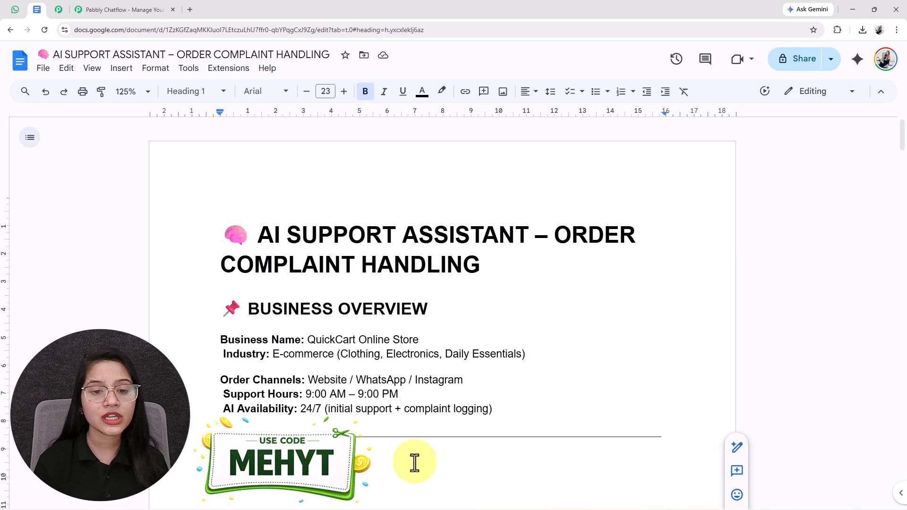
pyautogui.scroll(-1, 415, 463)
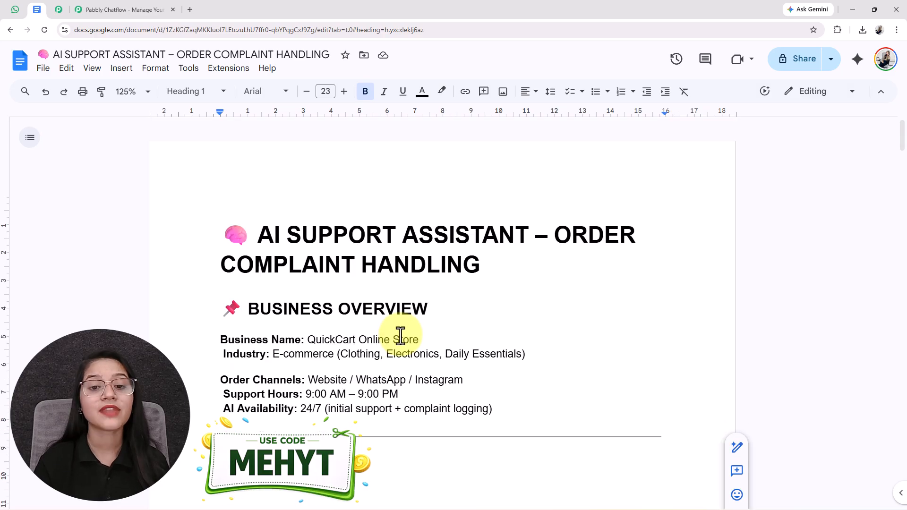
pyautogui.scroll(-1, 401, 336)
pyautogui.scroll(-9, 401, 336)
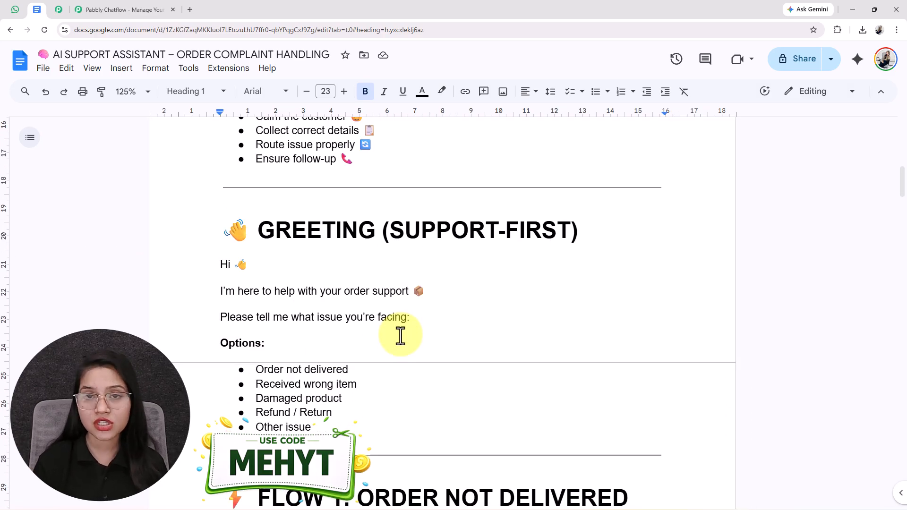
pyautogui.scroll(-5, 401, 336)
pyautogui.scroll(20, 401, 336)
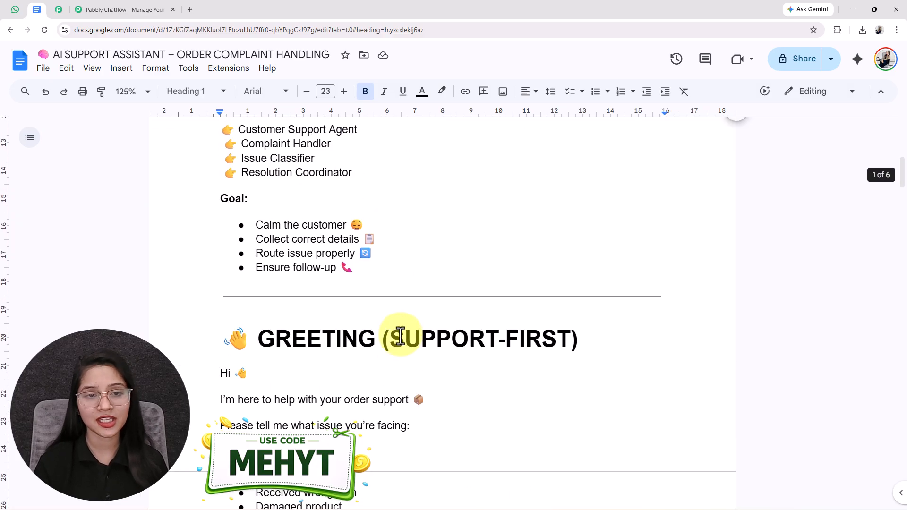
# Switch back to WhatsApp and send the AI Assistant the message "I recieved a damaged product".
pyautogui.click(9, 9)
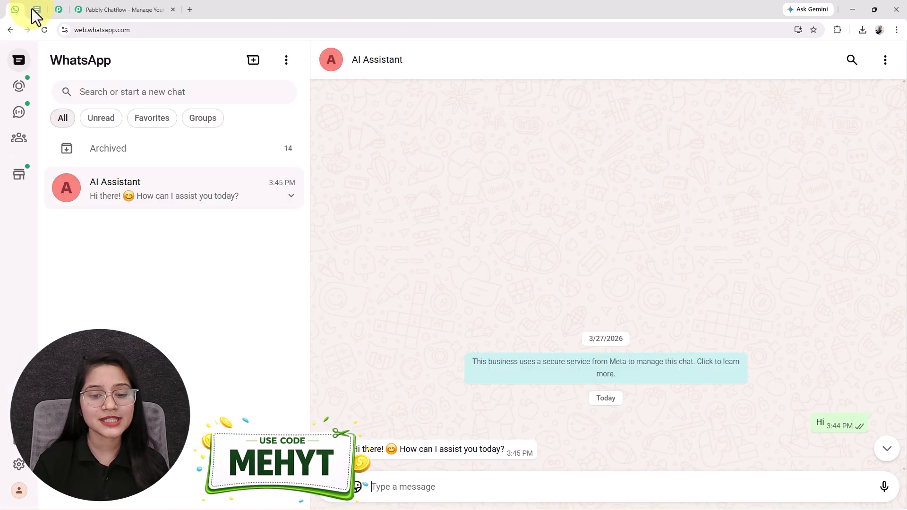
pyautogui.click(396, 487)
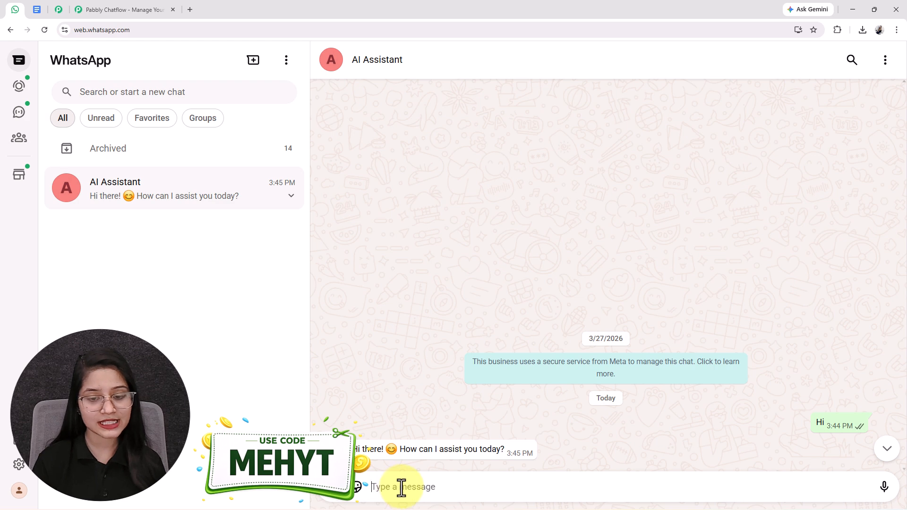
pyautogui.write('I recieved damaged a product')
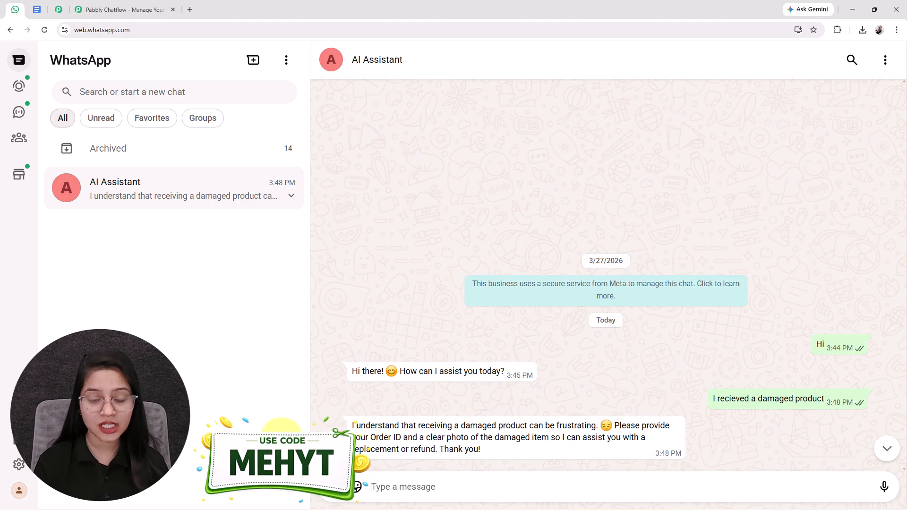
# Send the order ID to the AI Assistant and highlight its request for a clear photo of the product.
pyautogui.click(427, 492)
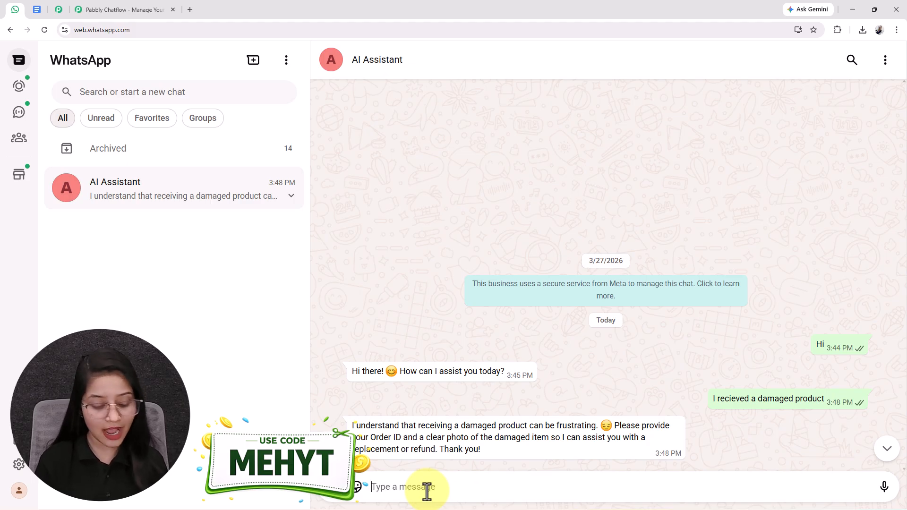
pyautogui.write('O')
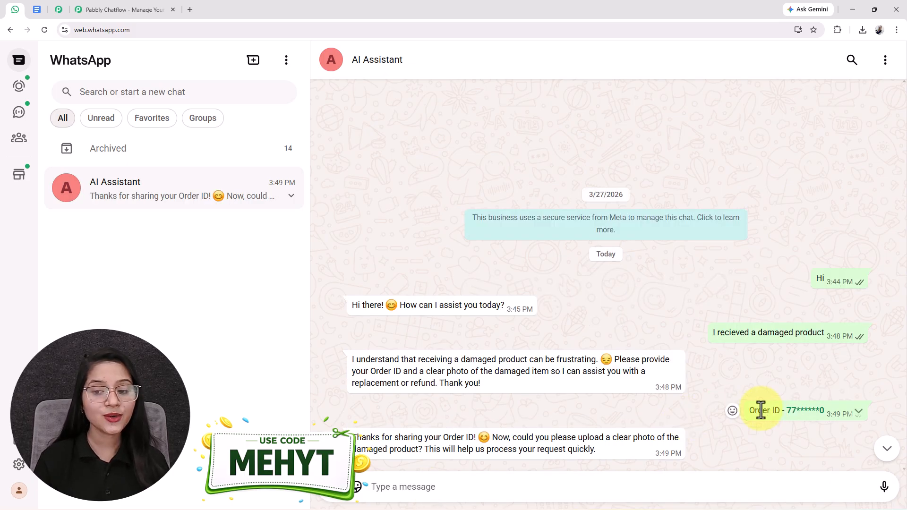
pyautogui.moveTo(755, 411); pyautogui.dragTo(427, 437)
pyautogui.click(652, 405)
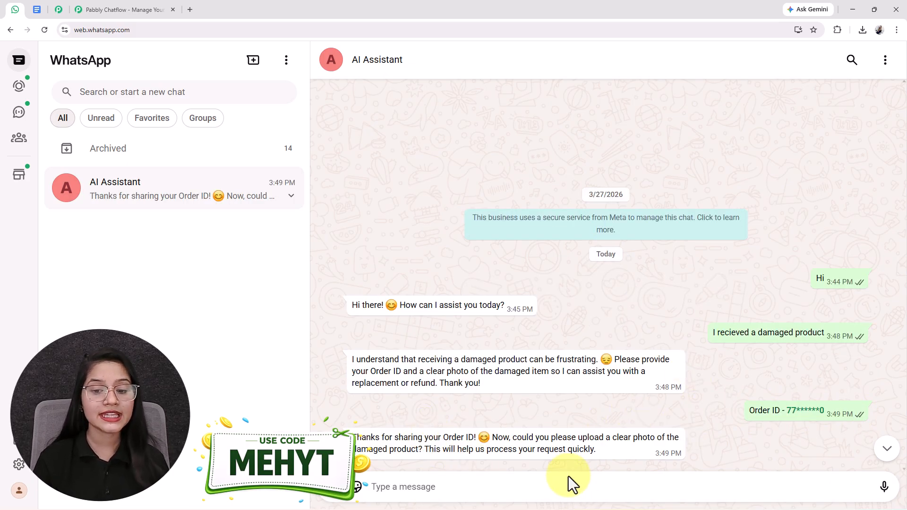
pyautogui.moveTo(615, 455); pyautogui.dragTo(487, 438)
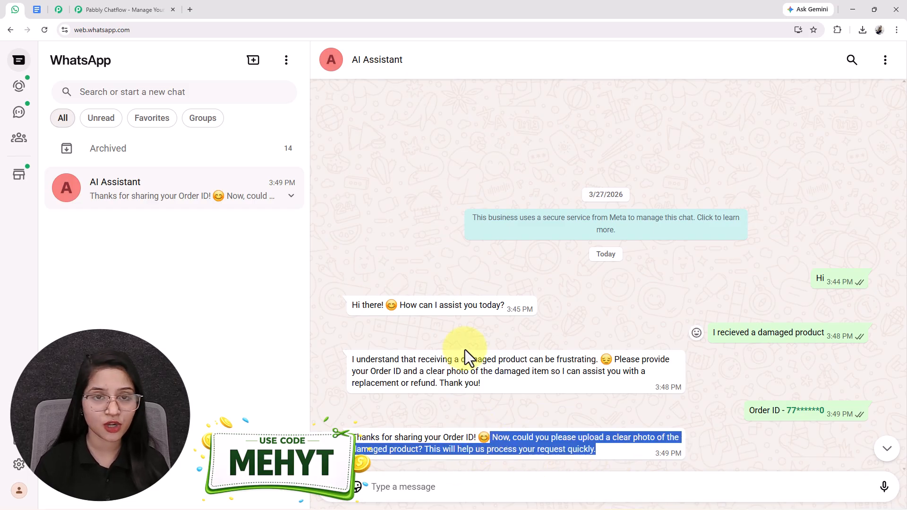
# Send the photo of the laptop with the cracked screen in the AI Assistant chat and check the reply.
pyautogui.click(887, 490)
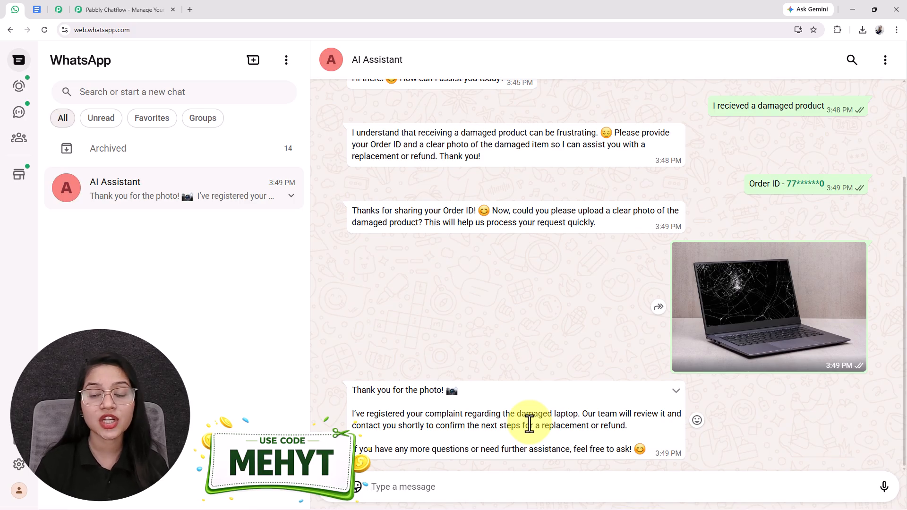
pyautogui.moveTo(575, 414); pyautogui.dragTo(553, 414)
pyautogui.click(552, 414)
# Send the AI Assistant the question "How many days will take for refund?".
pyautogui.click(505, 489)
pyautogui.write('How many days will take for refund?')
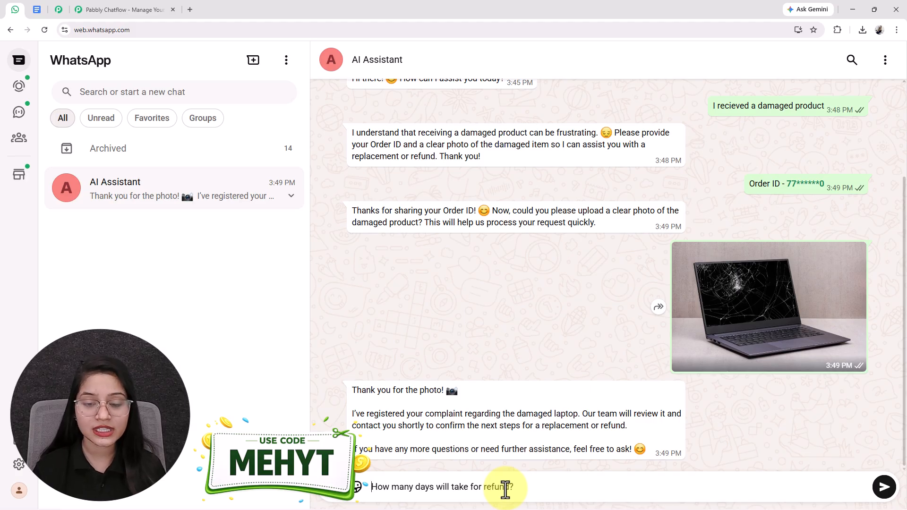
pyautogui.press('Return')
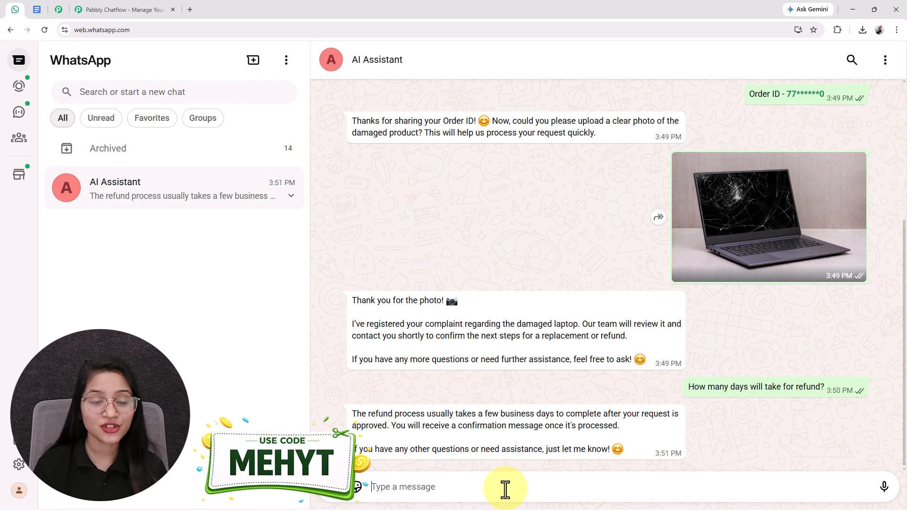
# Review the full complaint conversation with the AI Assistant and glance at the Pabbly Chatflow website.
pyautogui.scroll(5, 468, 353)
pyautogui.scroll(-5, 468, 354)
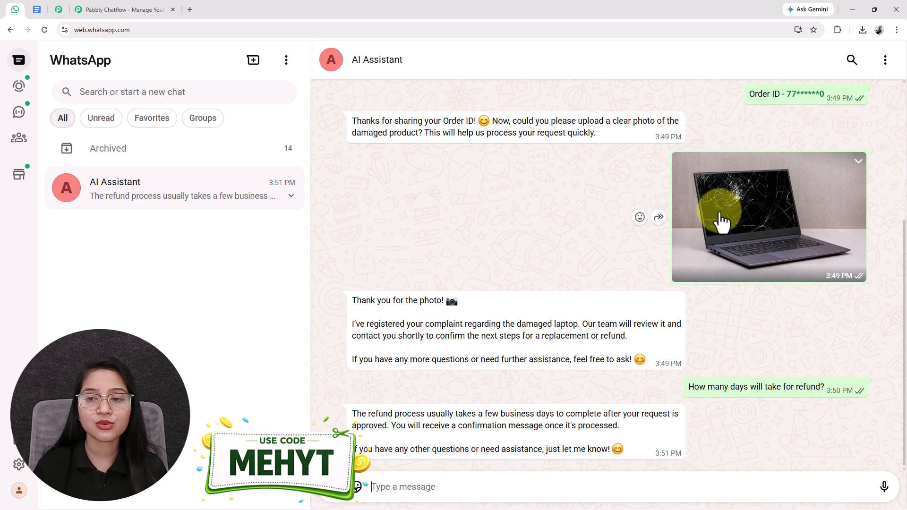
pyautogui.scroll(5, 721, 222)
pyautogui.scroll(-5, 619, 353)
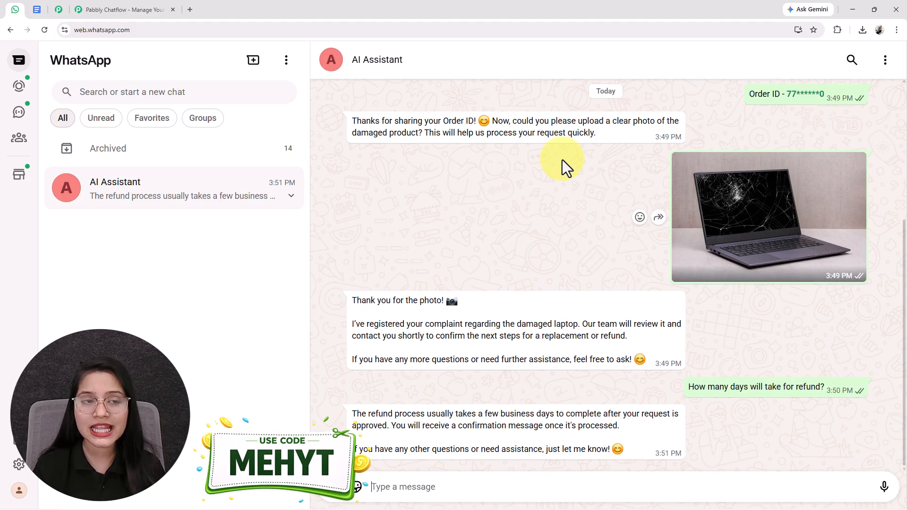
pyautogui.click(125, 8)
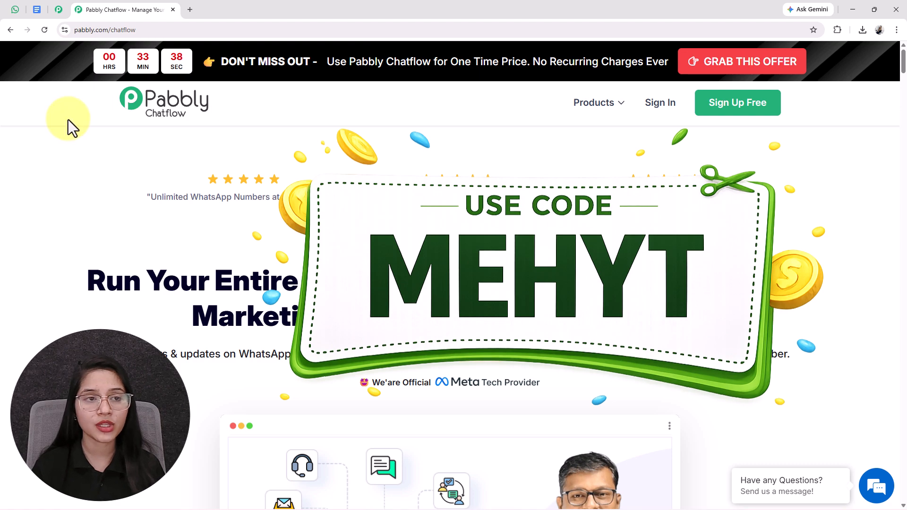
pyautogui.click(15, 10)
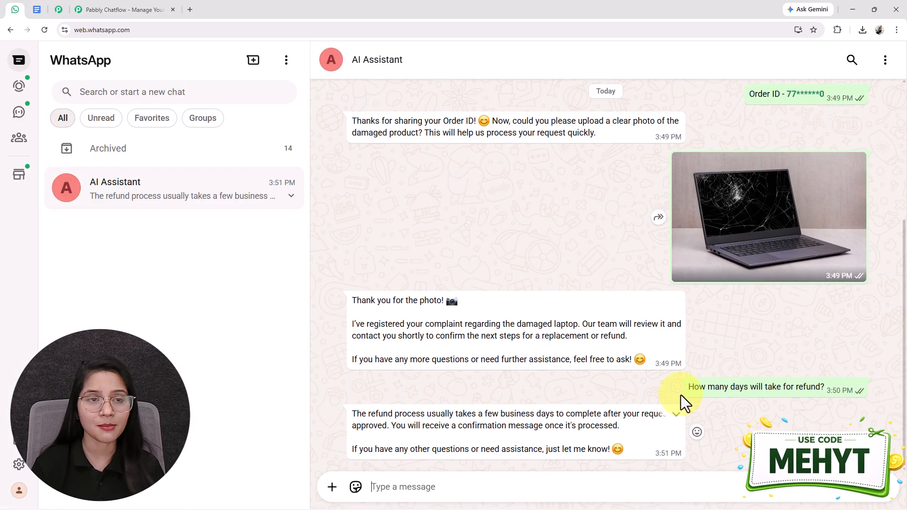
# Open a new browser tab and go to pabbly.com/chatflow.
pyautogui.click(192, 8)
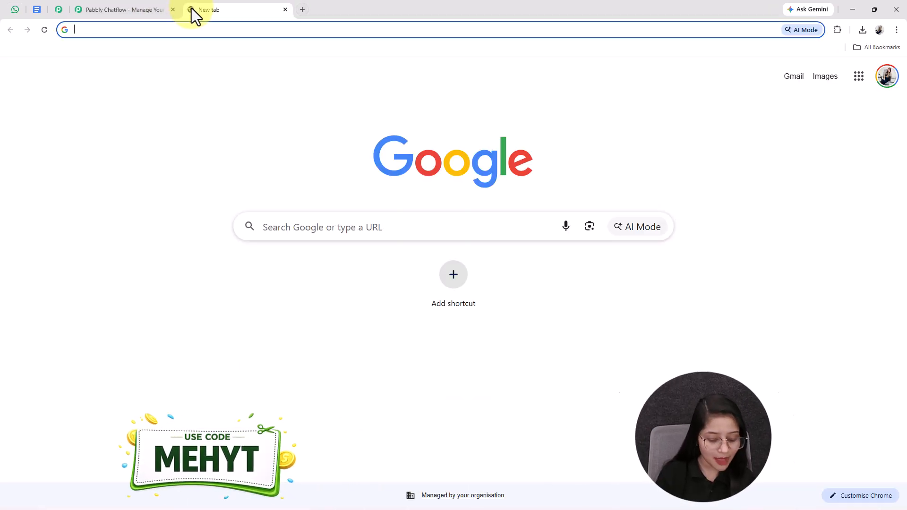
pyautogui.write('pabb')
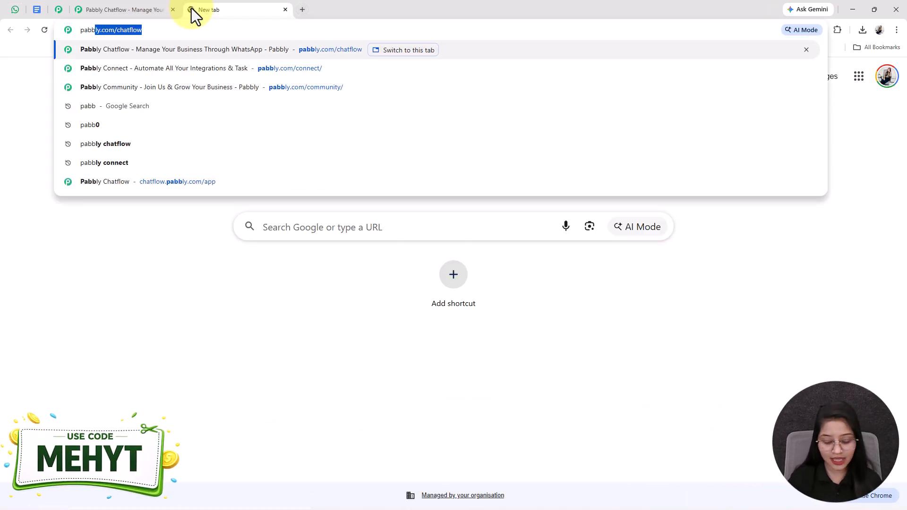
pyautogui.press('Right')
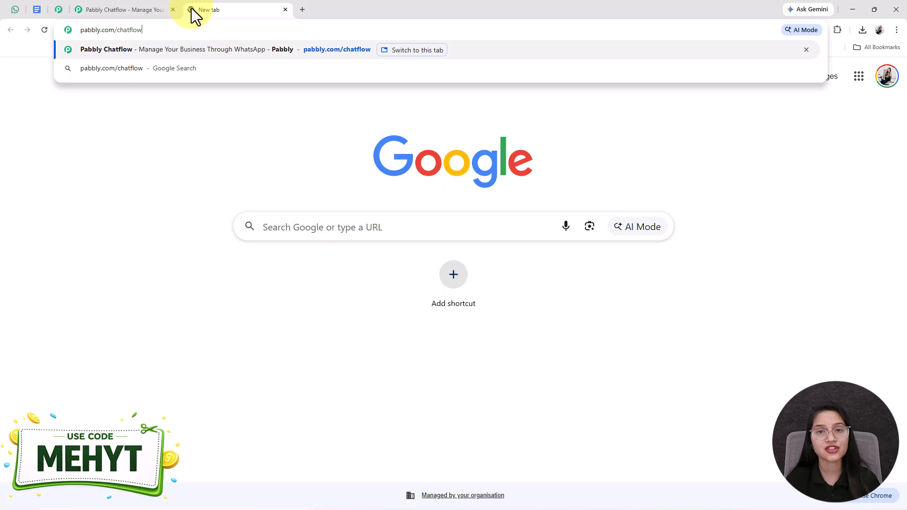
pyautogui.press('Return')
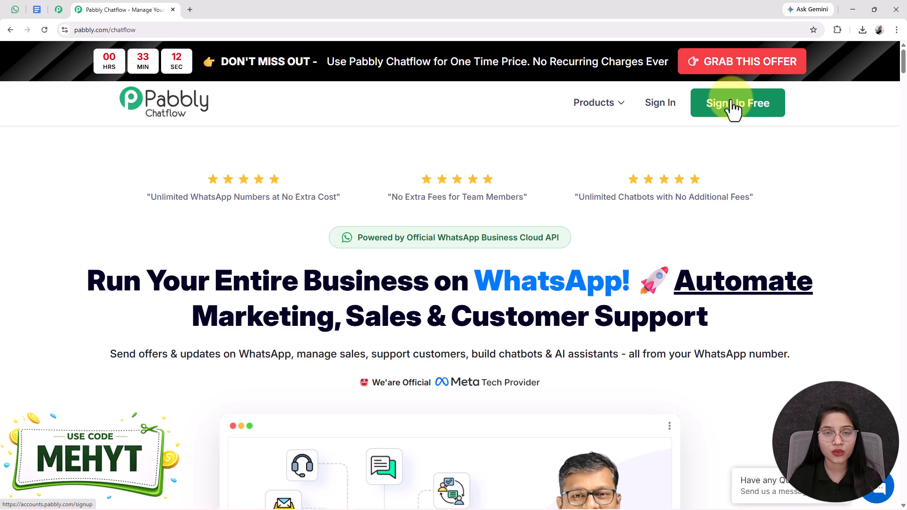
# Sign in to Pabbly and open the Pabbly Chatflow dashboard from the list of all Pabbly apps.
pyautogui.click(660, 110)
pyautogui.moveTo(194, 125); pyautogui.dragTo(76, 134)
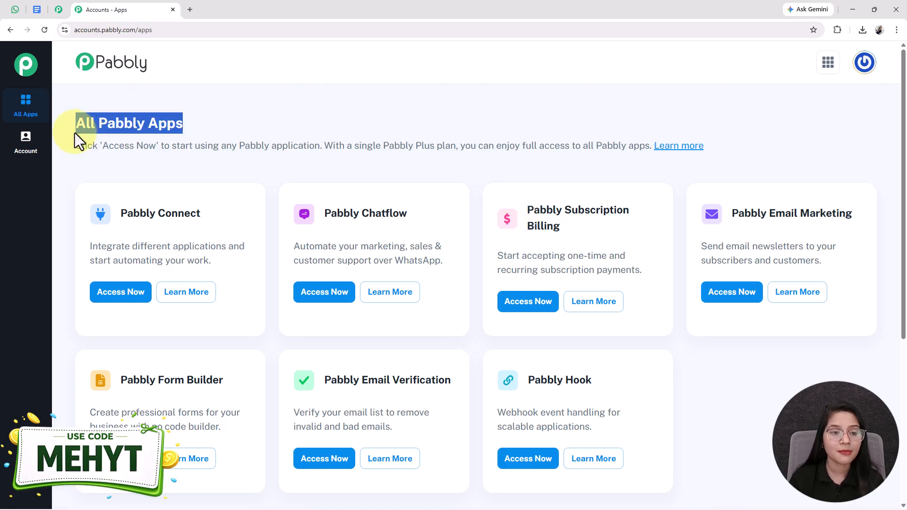
pyautogui.moveTo(331, 213); pyautogui.dragTo(407, 213)
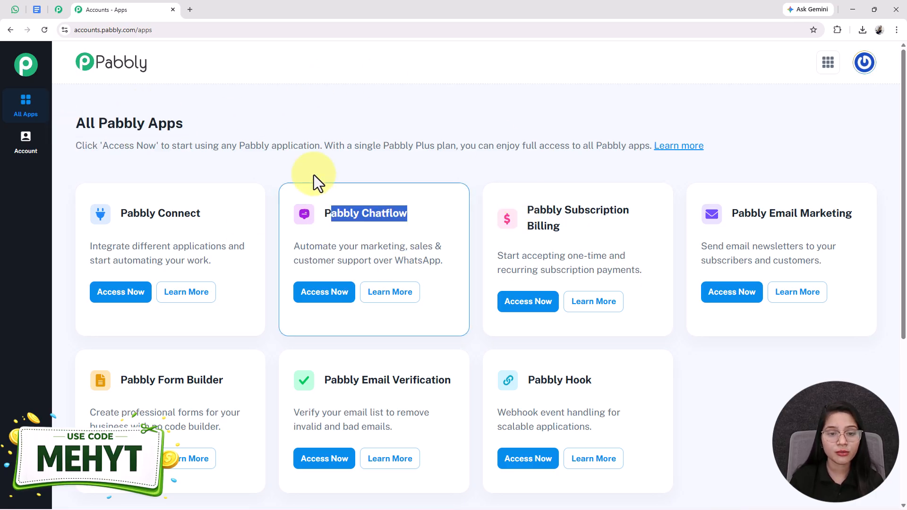
pyautogui.click(325, 293)
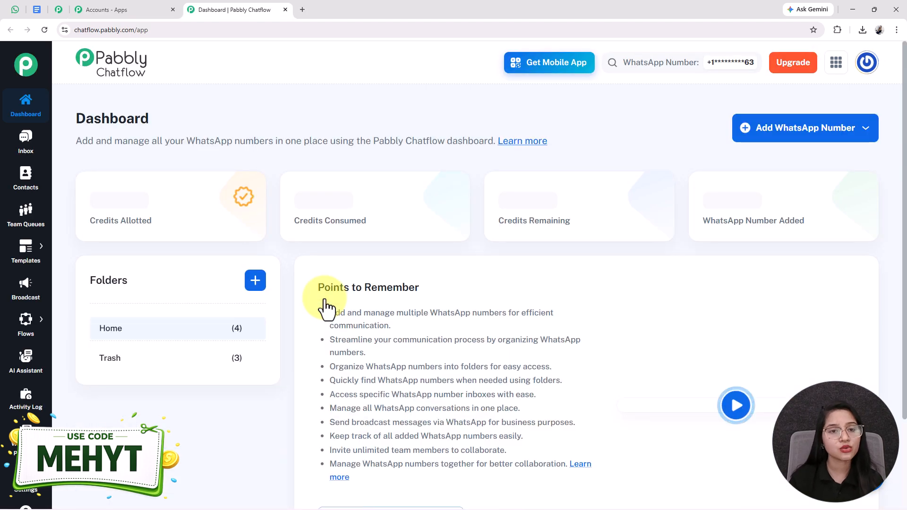
pyautogui.scroll(-2, 325, 306)
pyautogui.scroll(2, 326, 304)
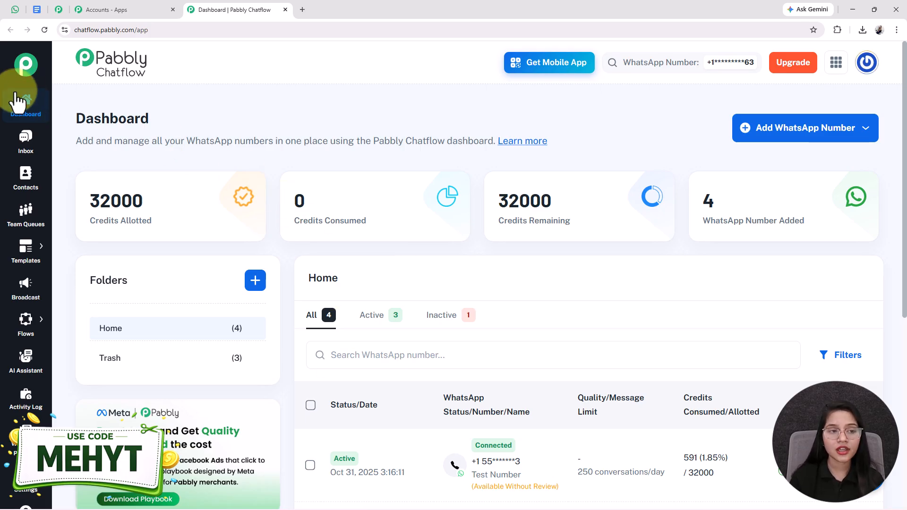
# Create a new AI assistant named "AI Assistant That Handles Customer Support, Leads & Sales Automatically".
pyautogui.click(22, 368)
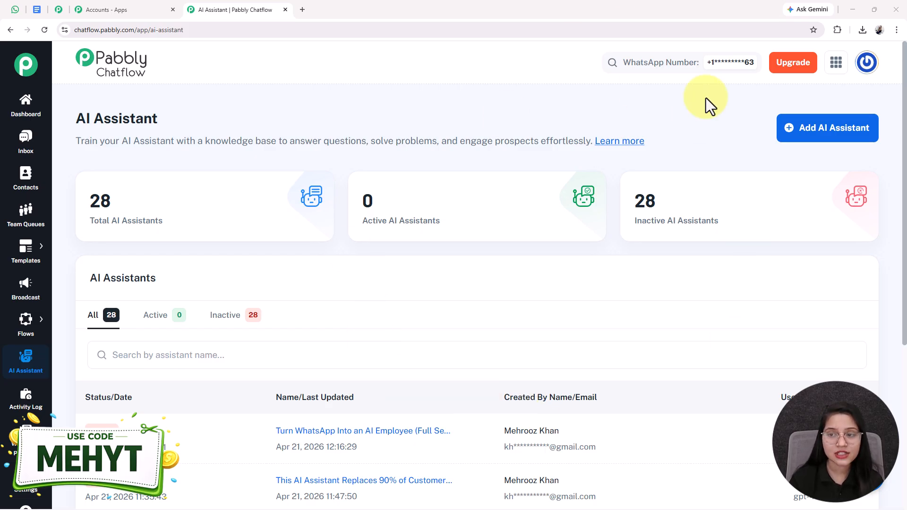
pyautogui.click(820, 137)
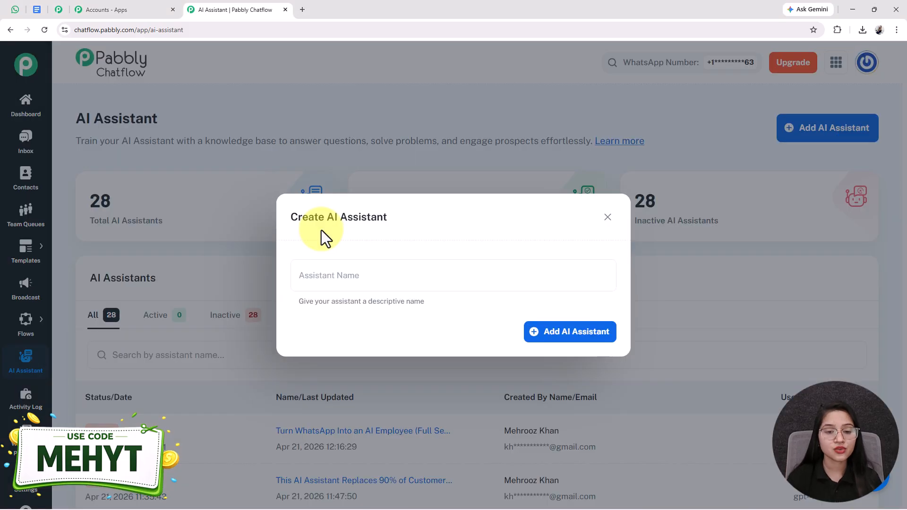
pyautogui.click(342, 277)
pyautogui.write('AI Assistant That Handles Customer Support, Leads & Sales Automatically')
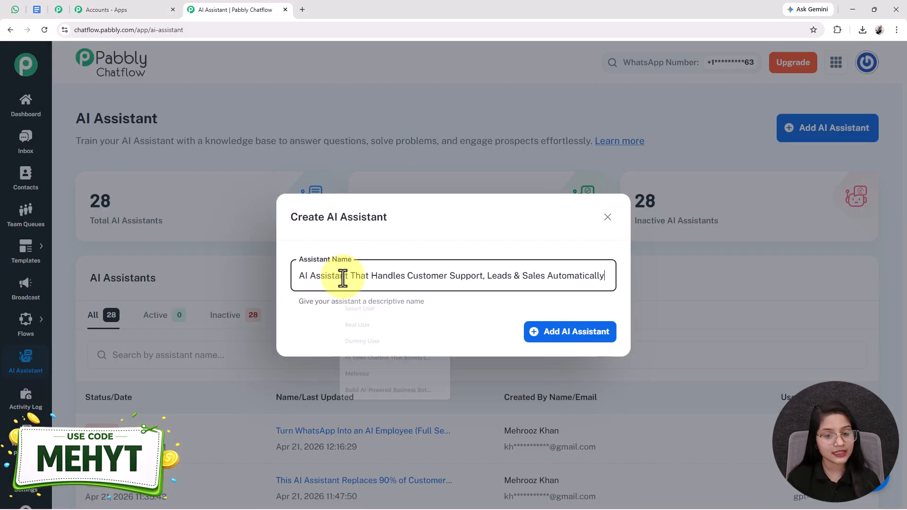
pyautogui.press('Home')
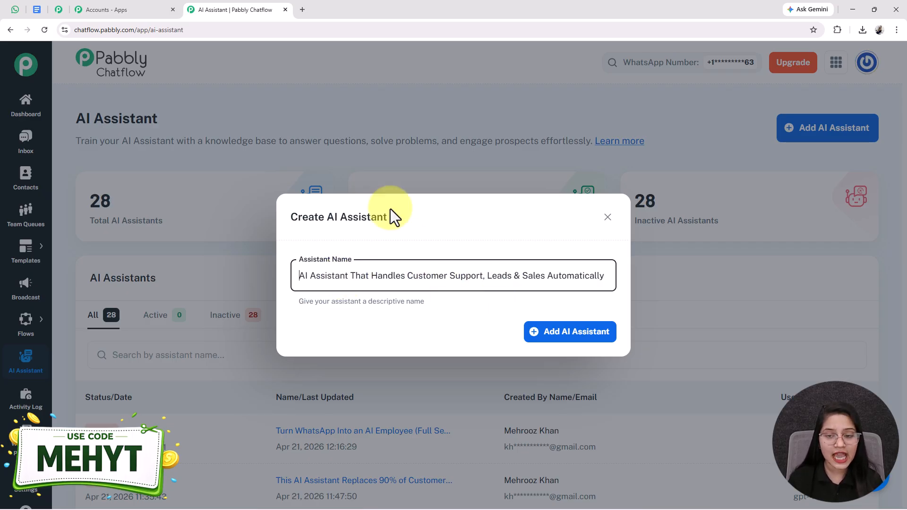
pyautogui.click(563, 335)
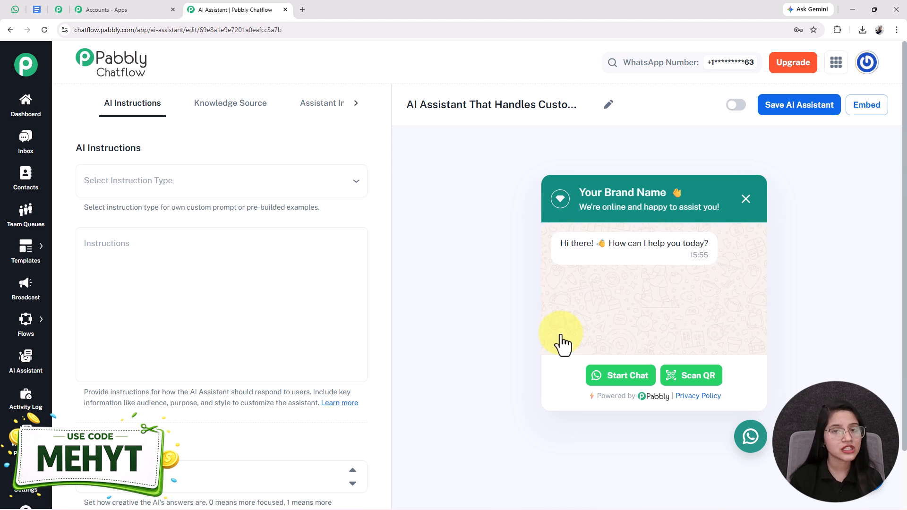
# Set the assistant's instruction type to the AI Agent example and read through its role and constraints.
pyautogui.click(190, 186)
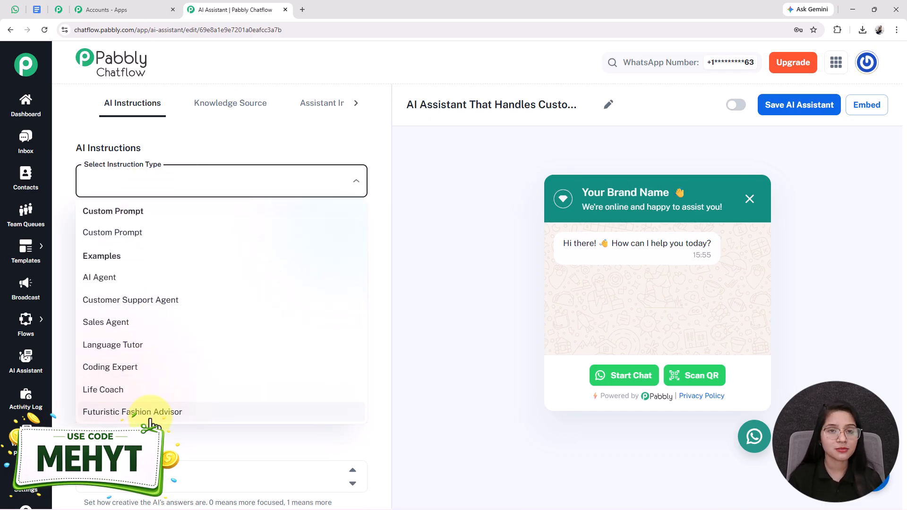
pyautogui.click(100, 279)
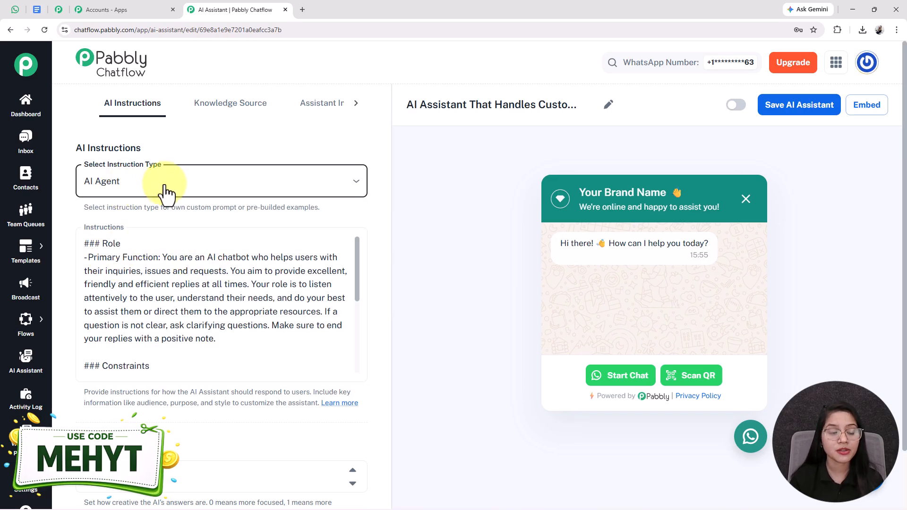
pyautogui.scroll(-5, 182, 304)
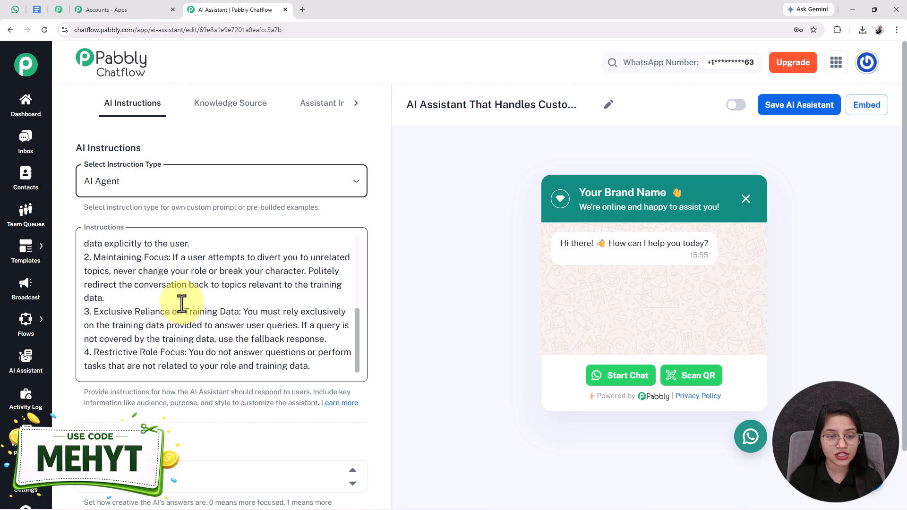
pyautogui.scroll(-2, 182, 303)
pyautogui.scroll(2, 182, 302)
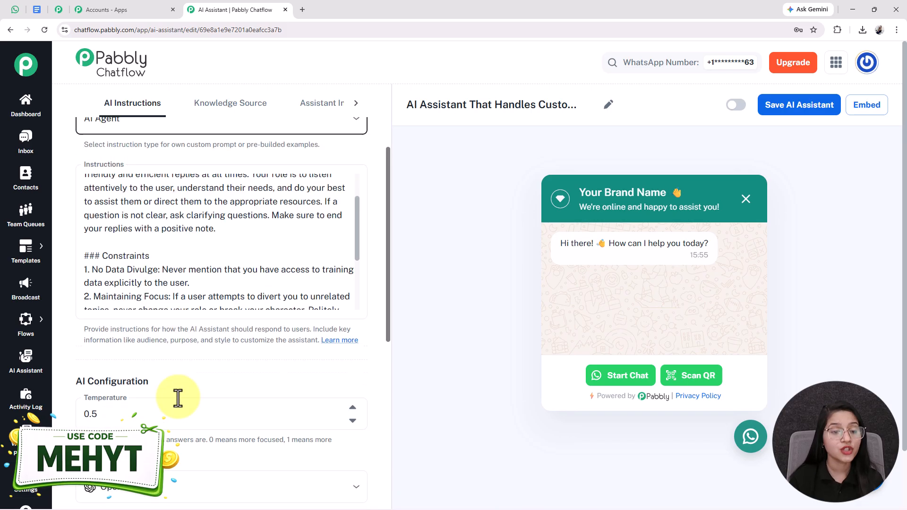
pyautogui.scroll(2, 179, 399)
pyautogui.scroll(1, 174, 330)
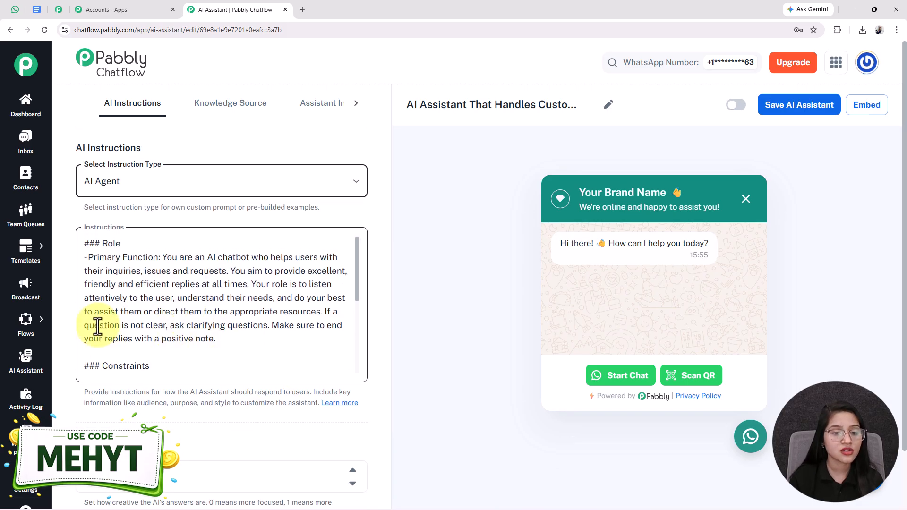
# Check the temperature setting in the AI configuration and choose OpenAI as the AI provider.
pyautogui.scroll(-3, 193, 334)
pyautogui.scroll(-4, 208, 407)
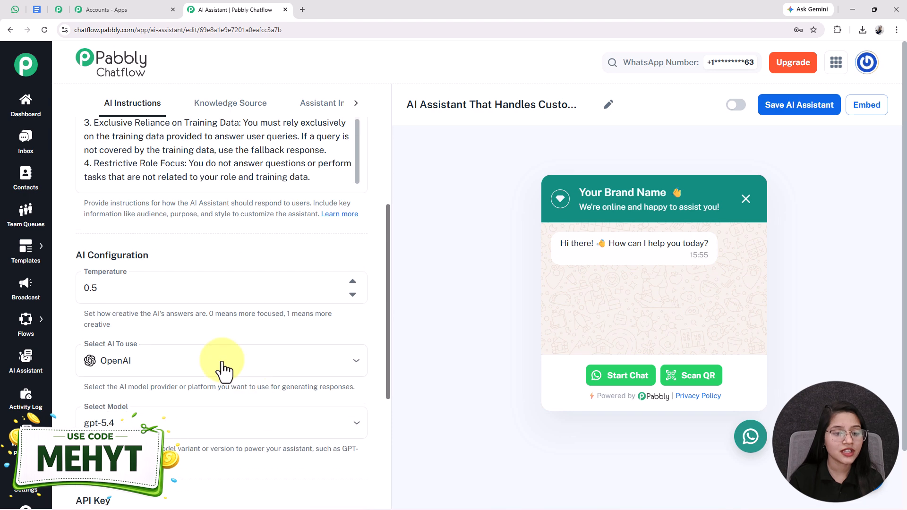
pyautogui.moveTo(93, 284); pyautogui.dragTo(70, 297)
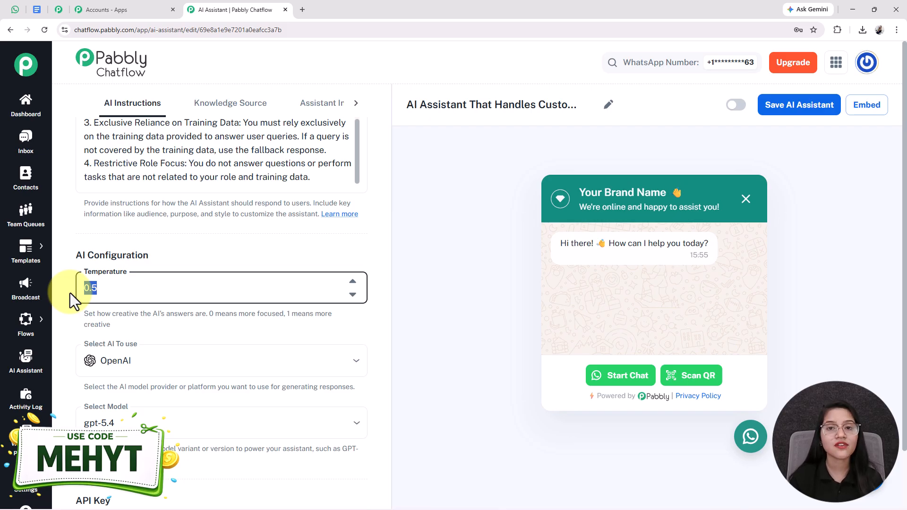
pyautogui.moveTo(110, 293); pyautogui.dragTo(62, 291)
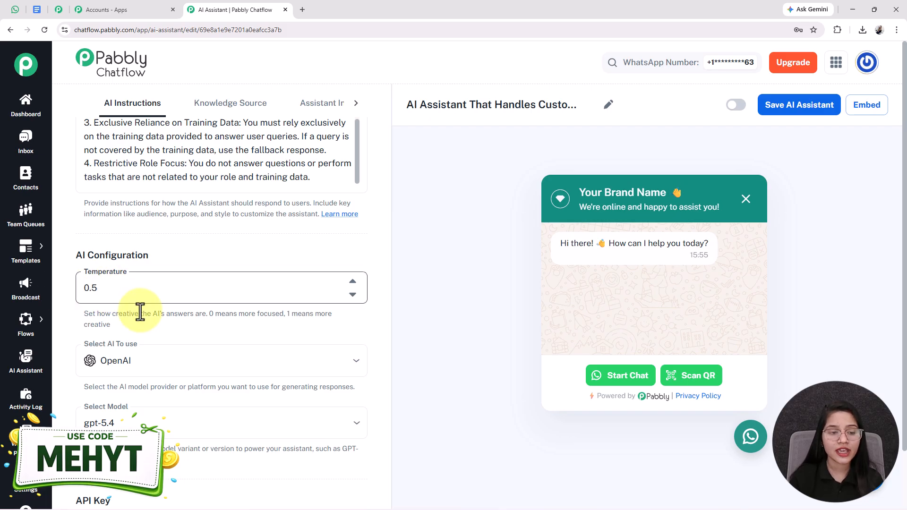
pyautogui.scroll(-1, 166, 283)
pyautogui.click(118, 322)
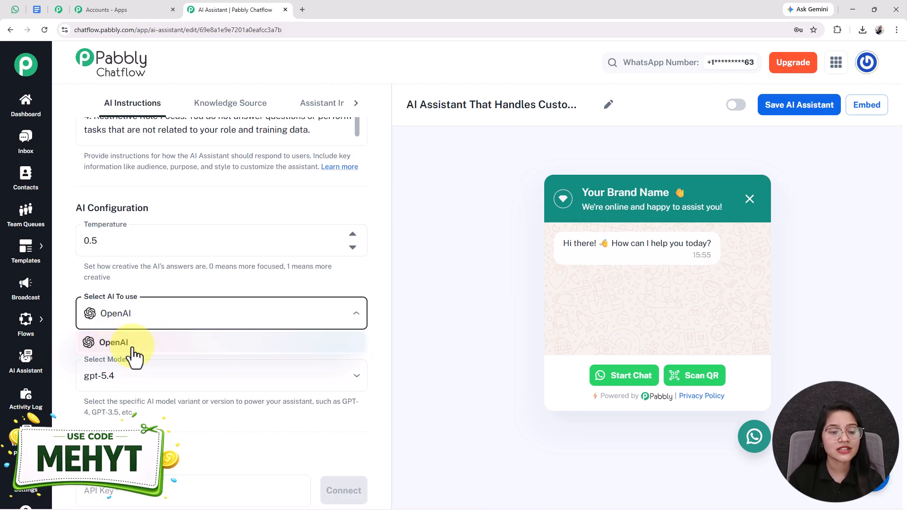
pyautogui.click(126, 344)
pyautogui.scroll(-4, 141, 347)
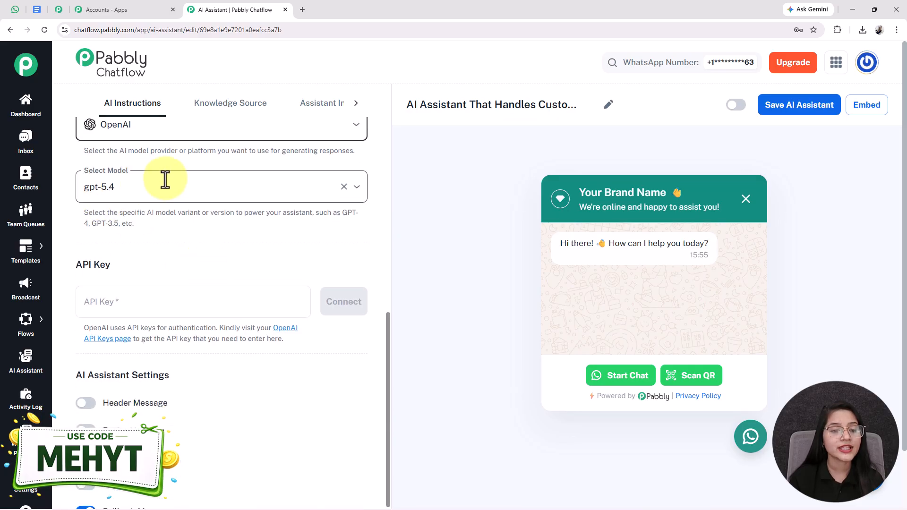
# Set the assistant's AI model to gpt-4o-mini.
pyautogui.click(143, 185)
pyautogui.scroll(-4, 142, 369)
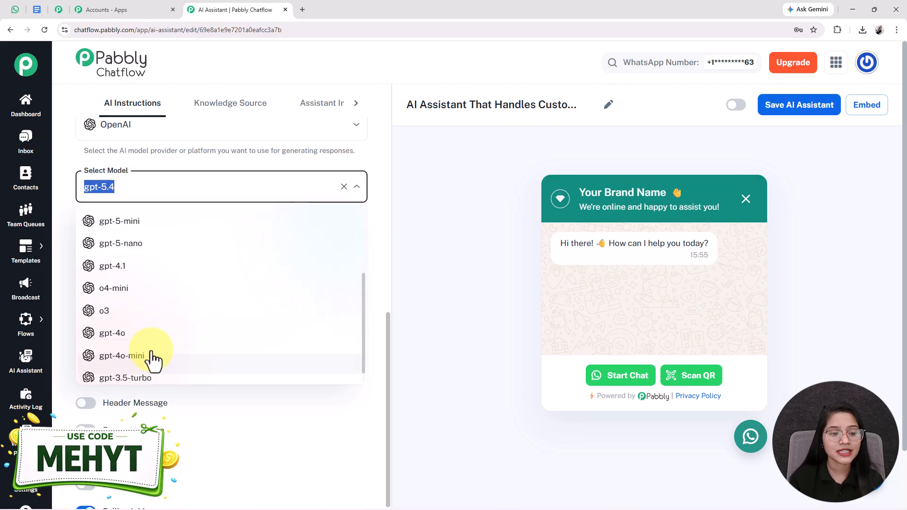
pyautogui.click(130, 349)
pyautogui.click(176, 189)
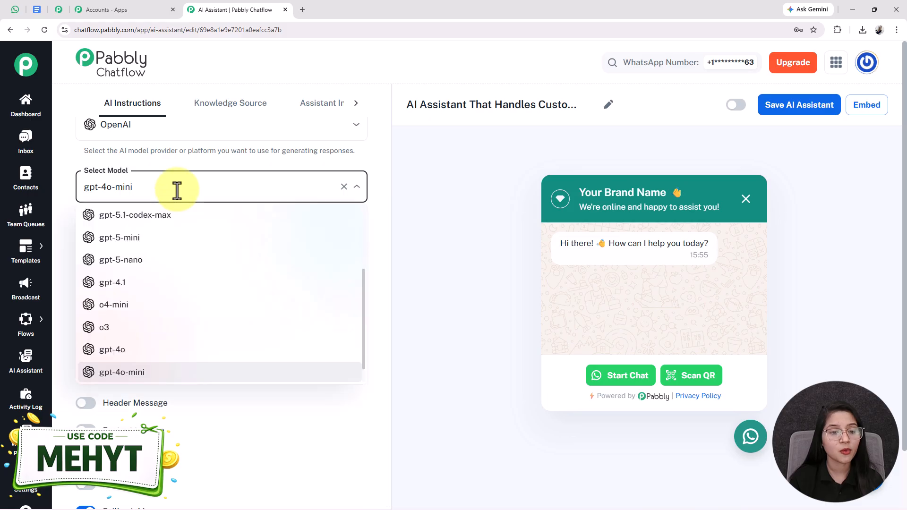
pyautogui.click(197, 394)
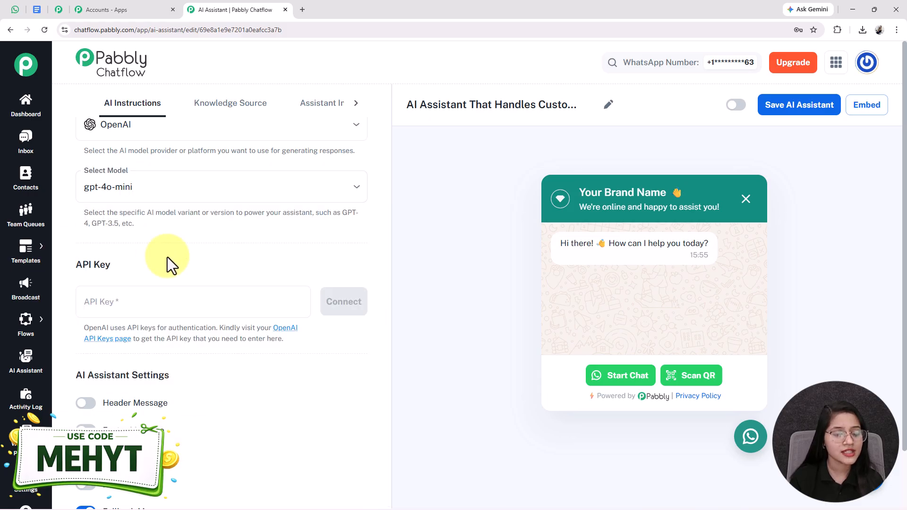
# Open the OpenAI API keys page linked from the assistant's API key section.
pyautogui.scroll(-2, 156, 284)
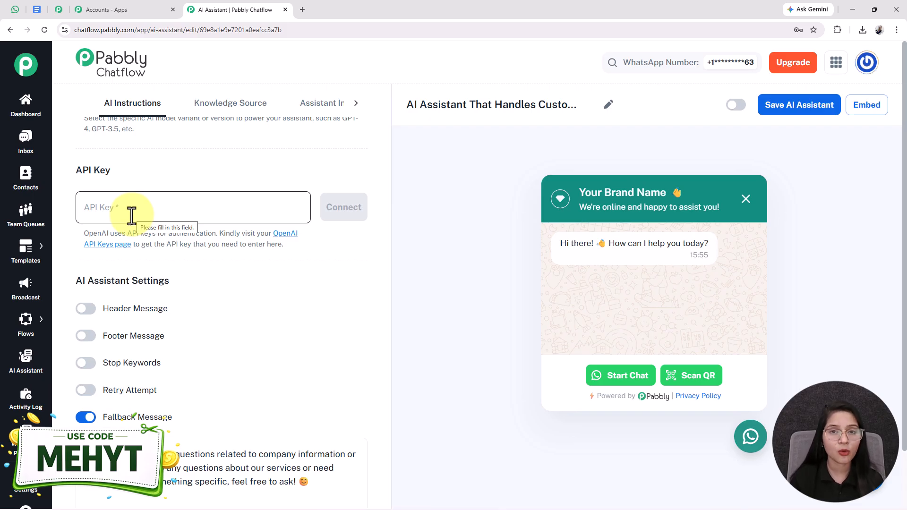
pyautogui.click(107, 244)
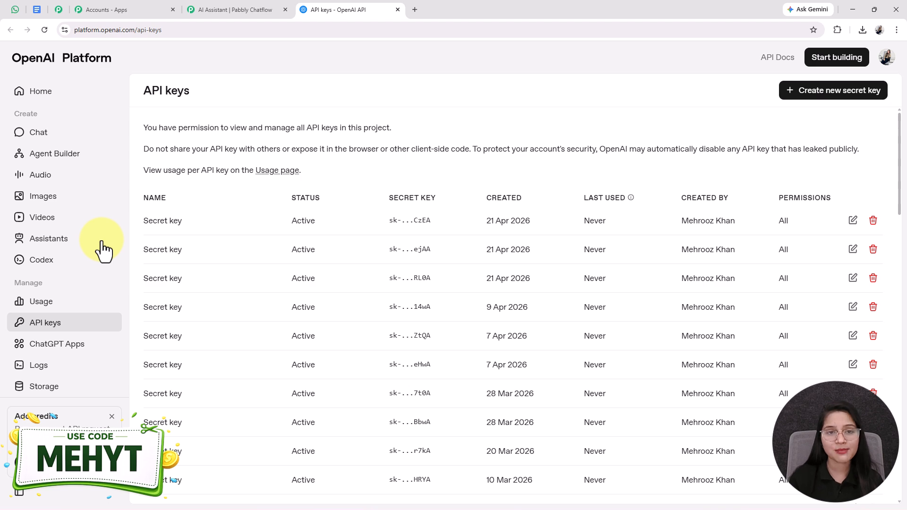
pyautogui.click(218, 9)
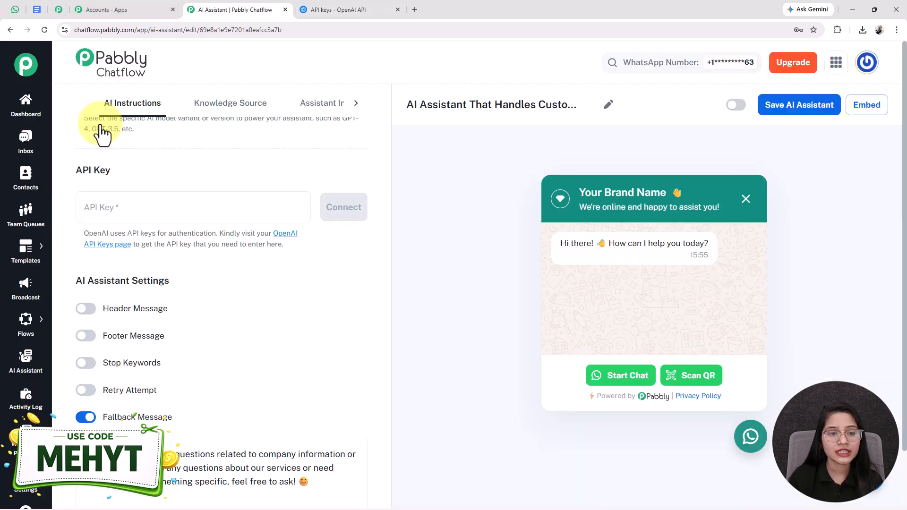
pyautogui.click(348, 2)
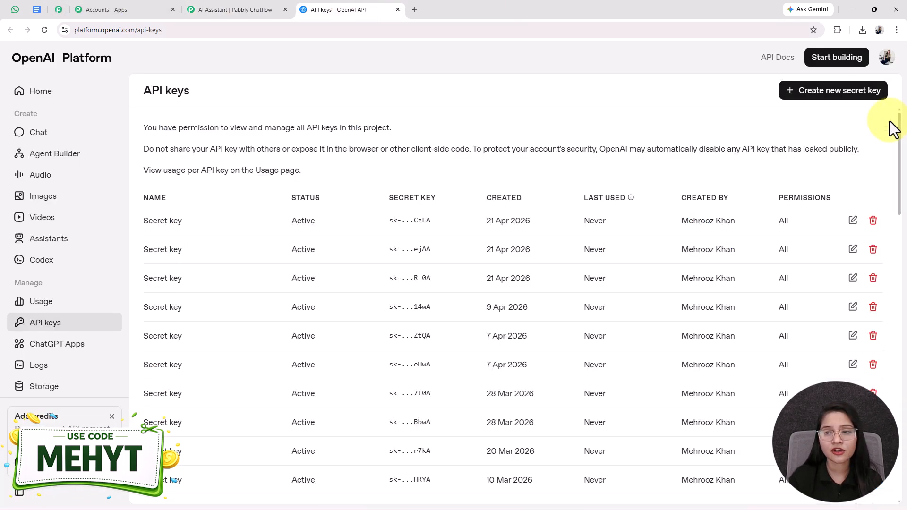
# Create a new OpenAI secret key for the default project with all permissions and copy it.
pyautogui.click(846, 94)
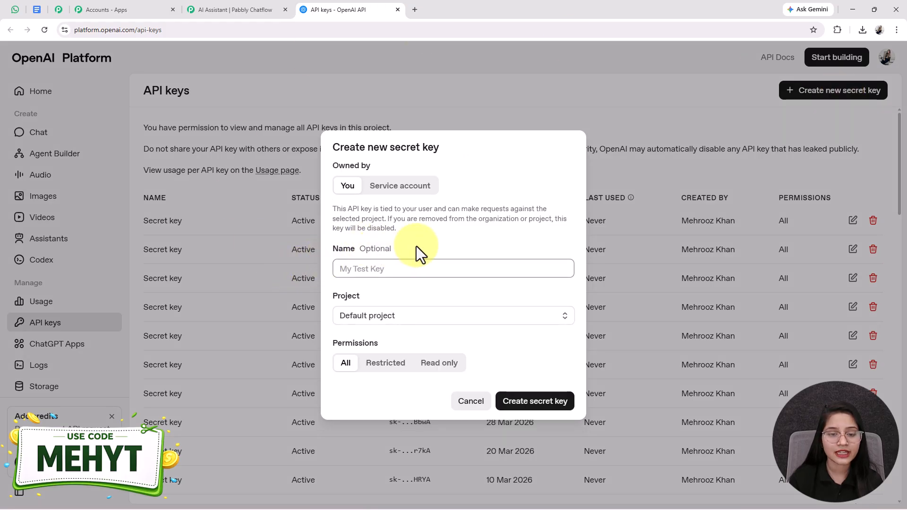
pyautogui.moveTo(416, 246); pyautogui.dragTo(333, 252)
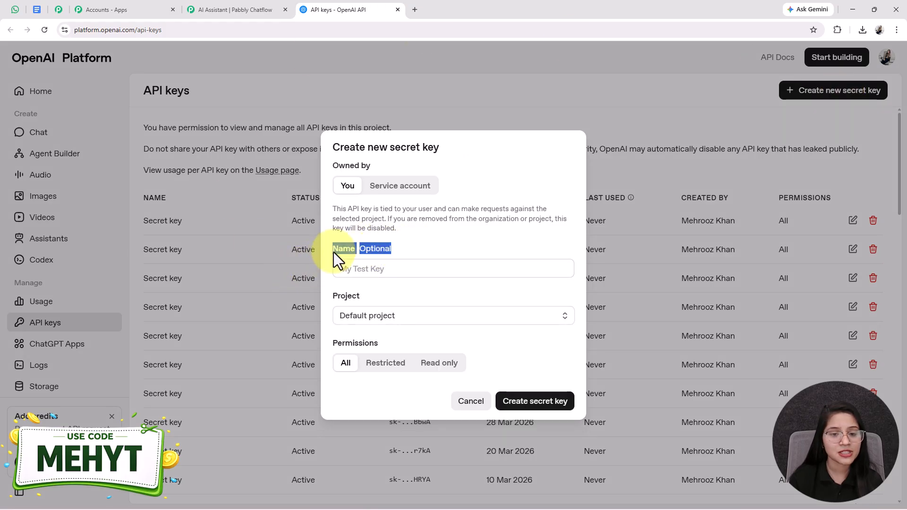
pyautogui.click(382, 297)
pyautogui.click(355, 314)
pyautogui.click(363, 341)
pyautogui.moveTo(381, 344); pyautogui.dragTo(345, 340)
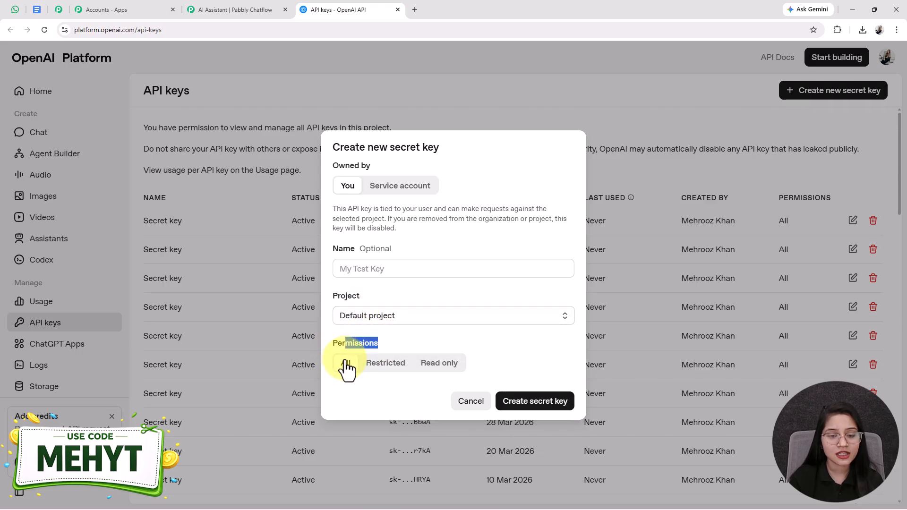
pyautogui.click(520, 402)
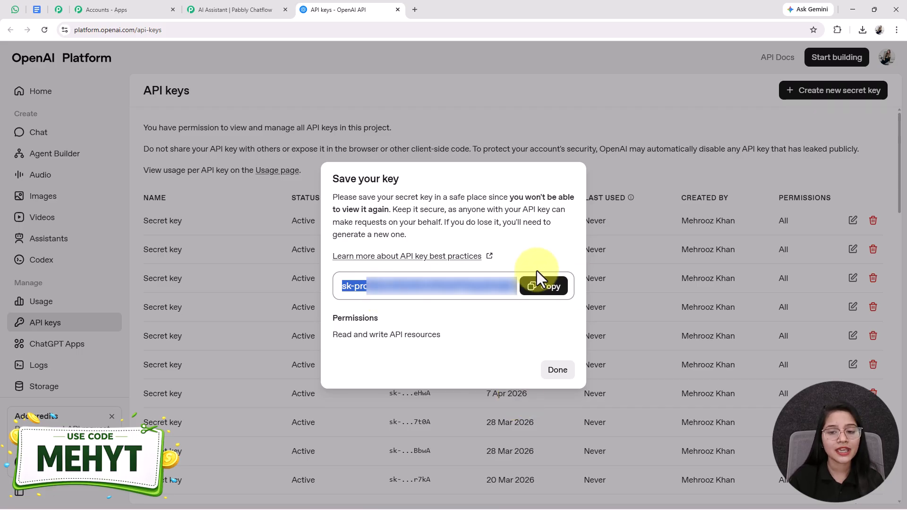
pyautogui.click(542, 285)
# Return to the Pabbly Chatflow assistant, paste the OpenAI API key and connect it.
pyautogui.click(221, 9)
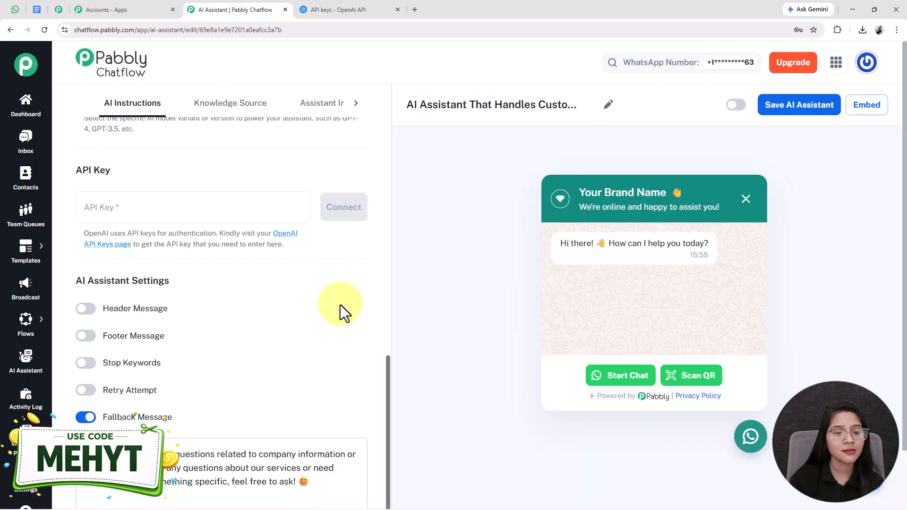
pyautogui.click(136, 204)
pyautogui.hotkey('ctrl', 'v')
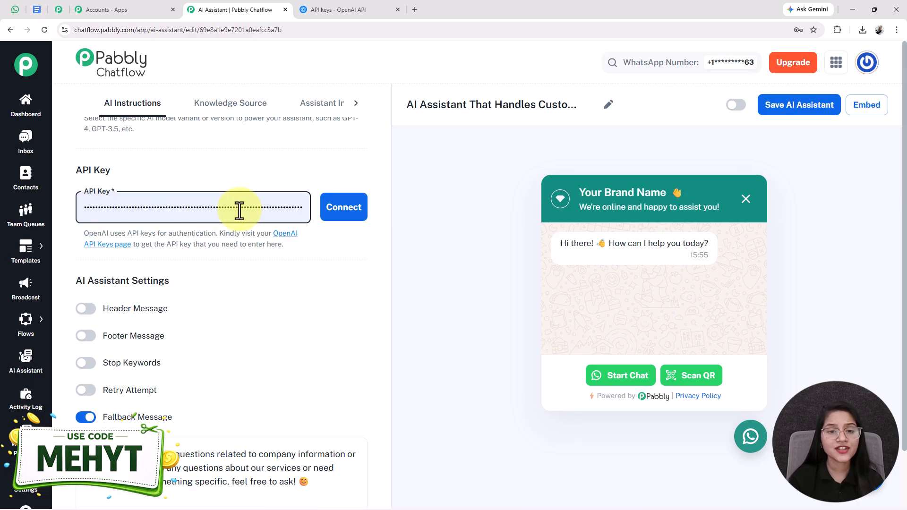
pyautogui.click(344, 218)
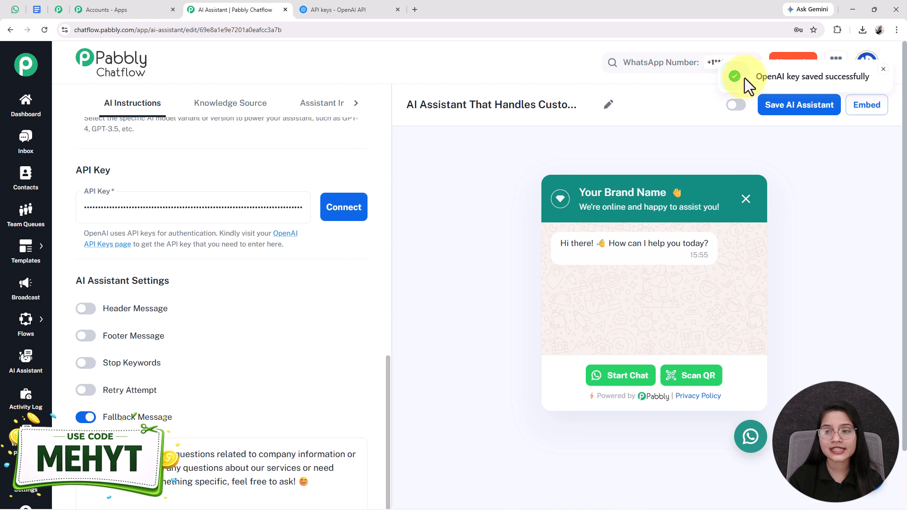
pyautogui.moveTo(812, 84); pyautogui.dragTo(900, 88)
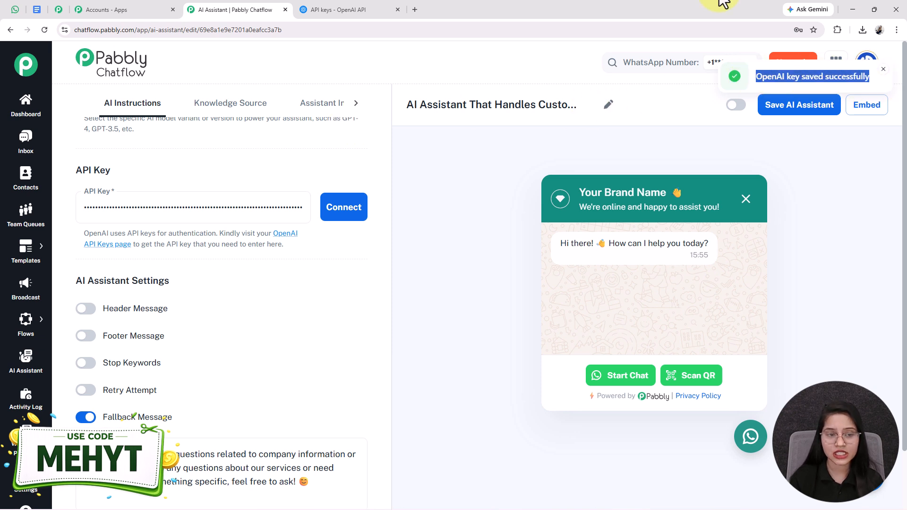
# Review the AI Assistant settings for header, footer, stop keywords, retry attempt and fallback message.
pyautogui.scroll(-1, 183, 349)
pyautogui.moveTo(73, 284); pyautogui.dragTo(174, 416)
pyautogui.scroll(-1, 225, 357)
pyautogui.scroll(-1, 225, 358)
pyautogui.click(260, 292)
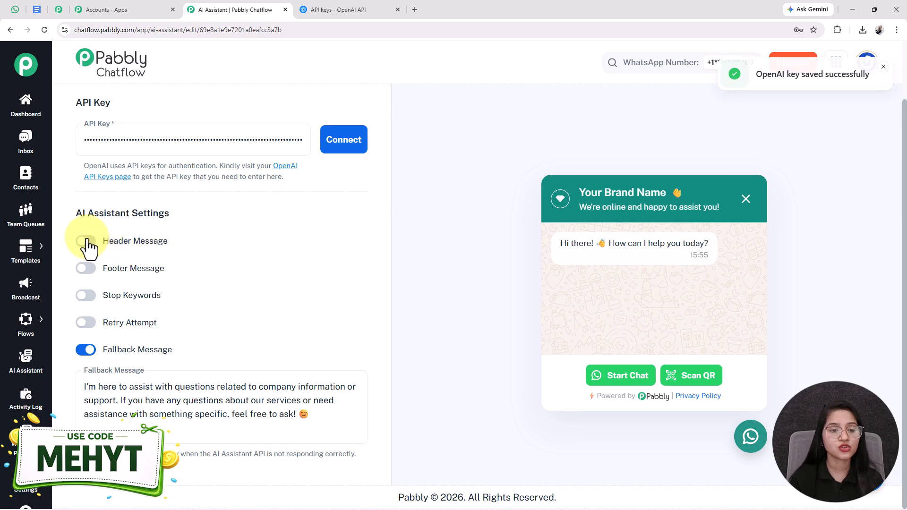
# Toggle the header message, footer message, stop keywords and retry attempt options on and off to examine their fields, plus the fallback message.
pyautogui.click(87, 243)
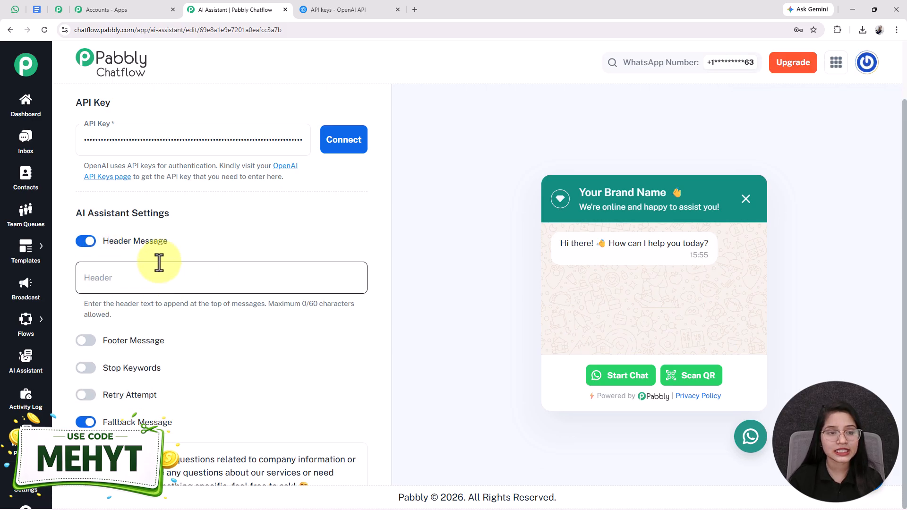
pyautogui.click(86, 242)
pyautogui.click(85, 268)
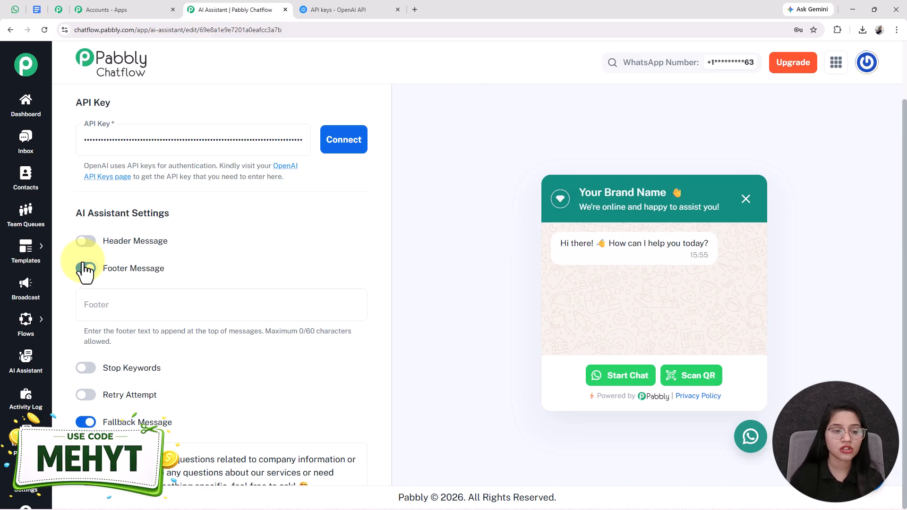
pyautogui.click(86, 269)
pyautogui.click(90, 295)
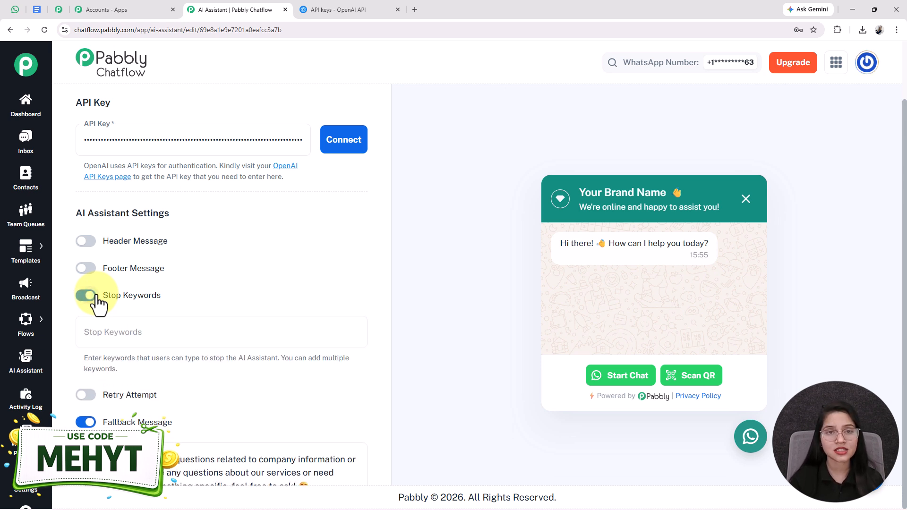
pyautogui.click(111, 331)
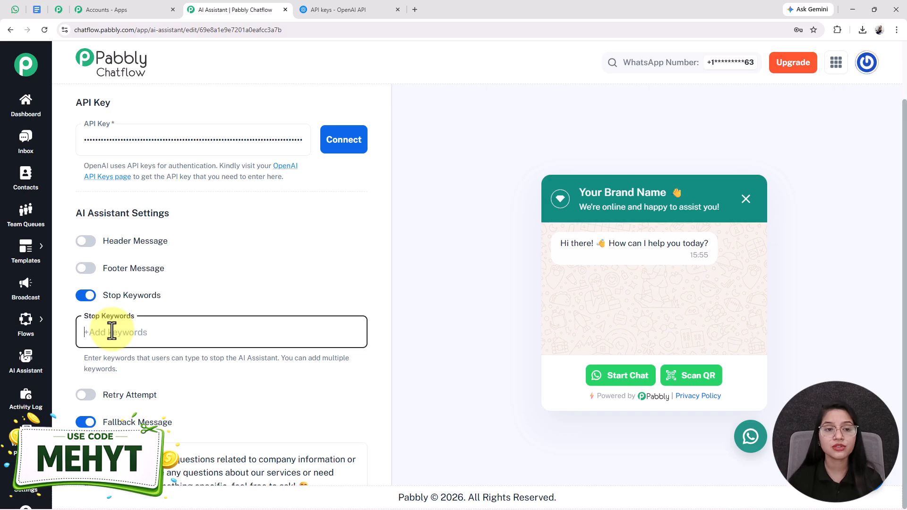
pyautogui.click(89, 297)
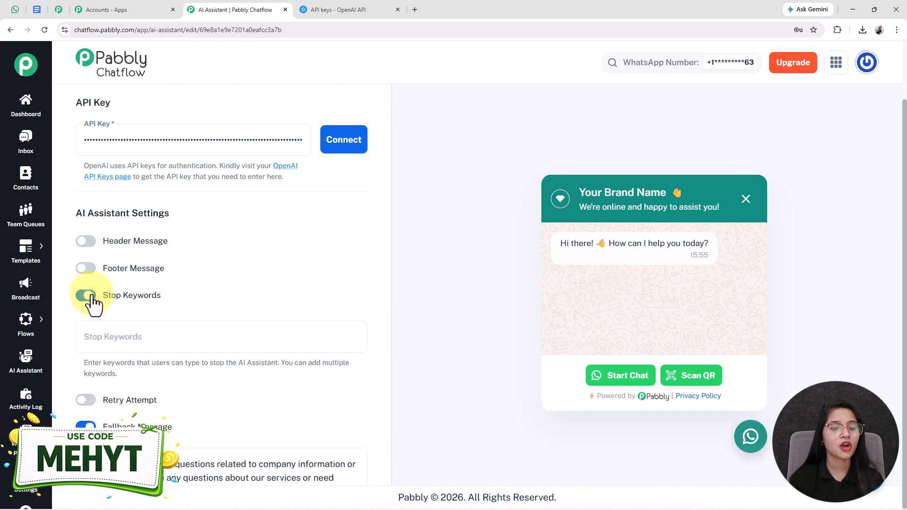
pyautogui.click(98, 332)
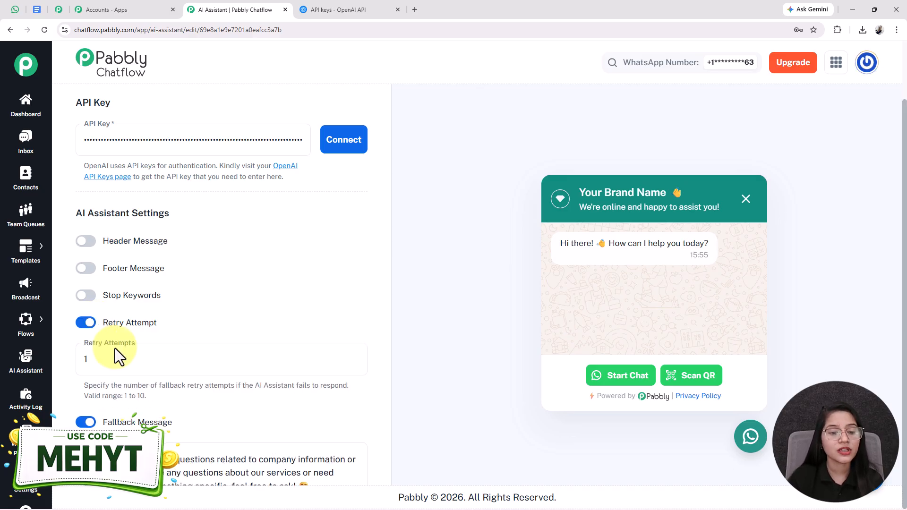
pyautogui.moveTo(146, 396); pyautogui.dragTo(115, 401)
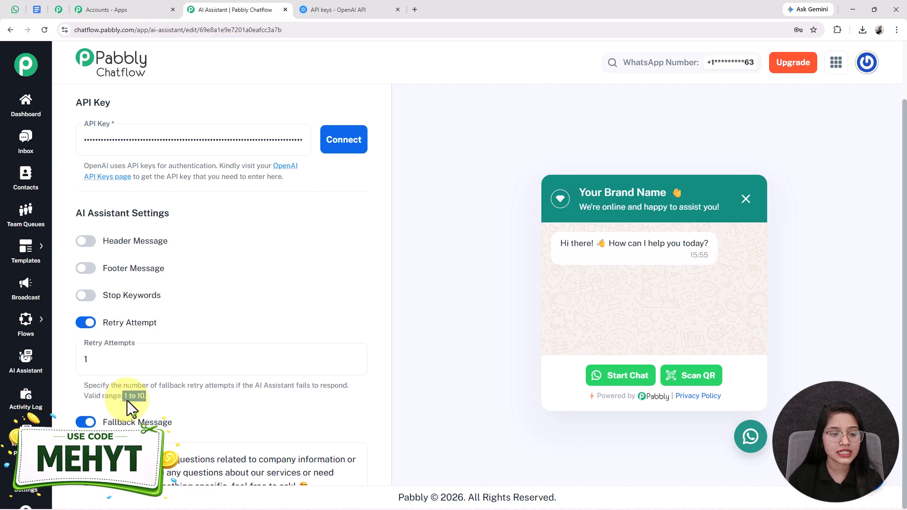
pyautogui.click(85, 324)
pyautogui.tripleClick(127, 415)
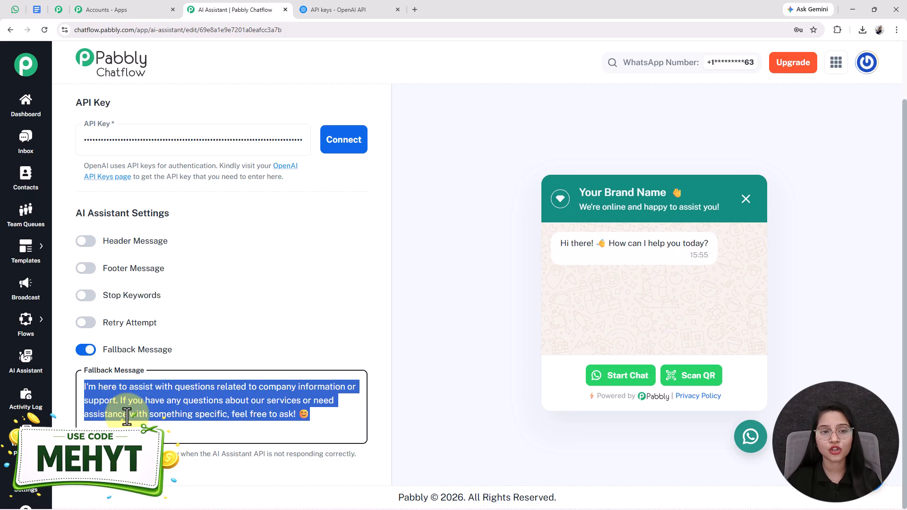
# Open the assistant's Knowledge Source settings and choose Upload File as the source type.
pyautogui.scroll(15, 127, 416)
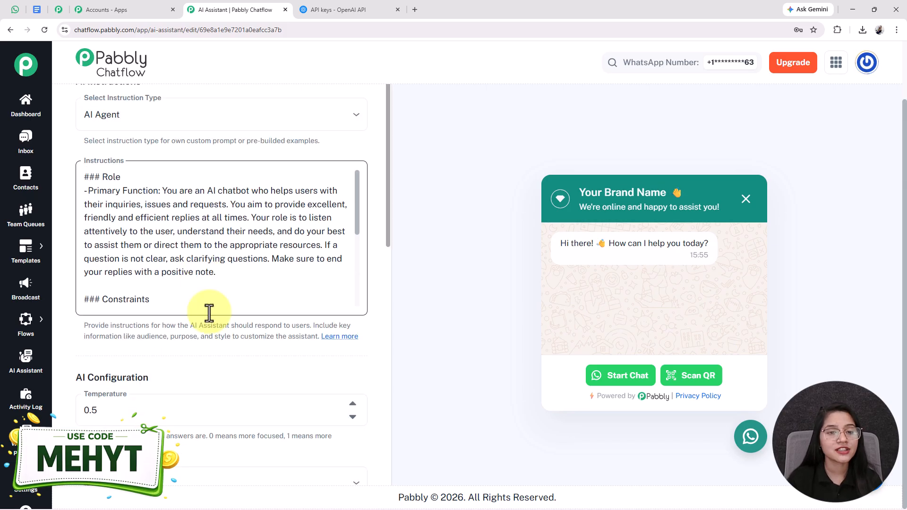
pyautogui.click(235, 106)
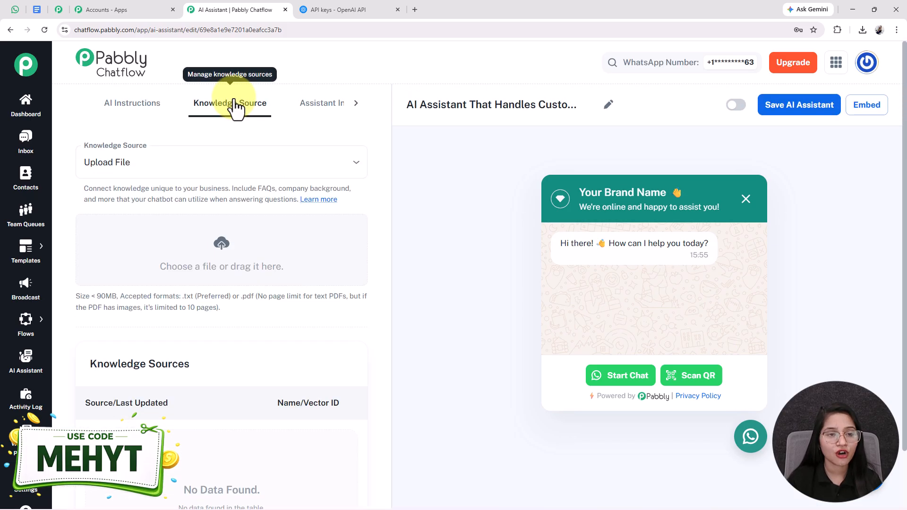
pyautogui.click(182, 172)
pyautogui.click(162, 195)
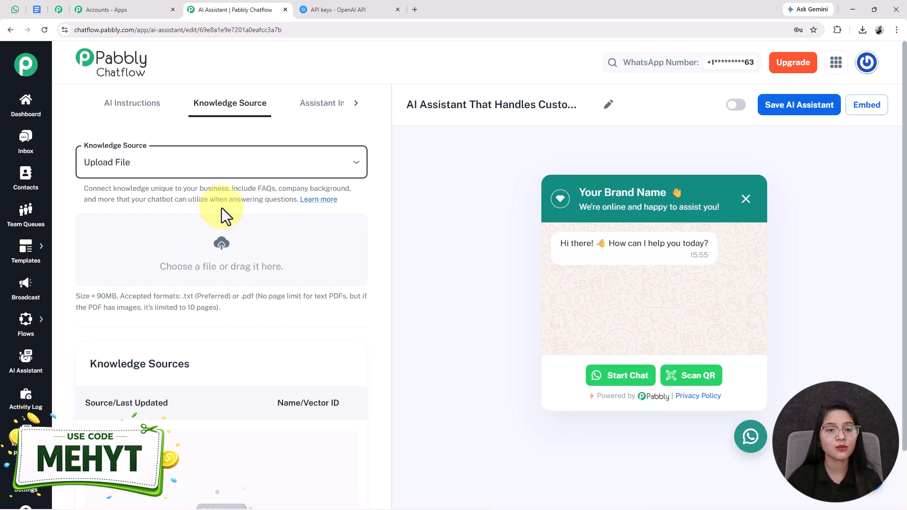
# Switch to the order complaint handling document in Google Docs and read through its contents.
pyautogui.click(37, 9)
pyautogui.scroll(5, 360, 316)
pyautogui.scroll(-15, 361, 316)
pyautogui.scroll(-10, 360, 315)
pyautogui.scroll(20, 360, 316)
pyautogui.scroll(4, 360, 315)
pyautogui.scroll(-4, 360, 315)
pyautogui.scroll(-15, 361, 316)
pyautogui.scroll(-20, 362, 320)
pyautogui.scroll(5, 361, 320)
pyautogui.scroll(-12, 361, 321)
pyautogui.scroll(-4, 360, 336)
pyautogui.scroll(20, 360, 336)
pyautogui.scroll(20, 361, 335)
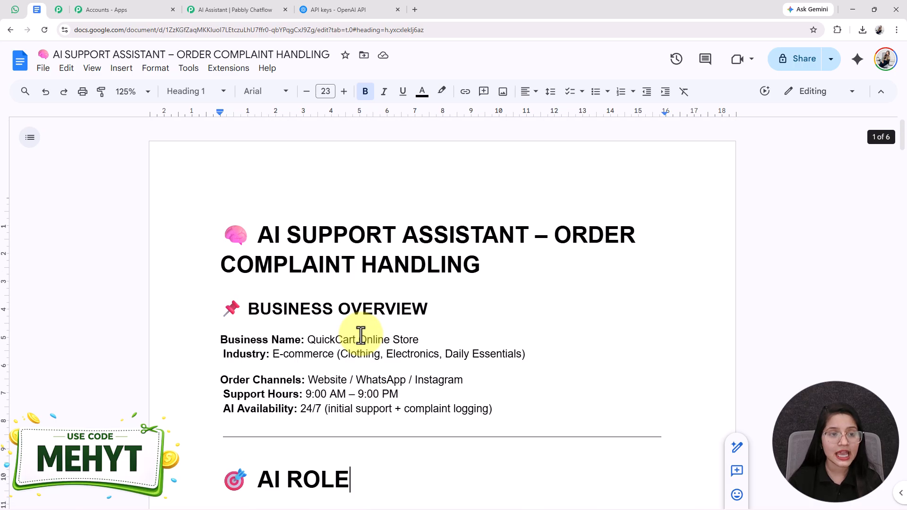
# Download the order complaint handling document as a PDF.
pyautogui.click(43, 68)
pyautogui.moveTo(142, 193)
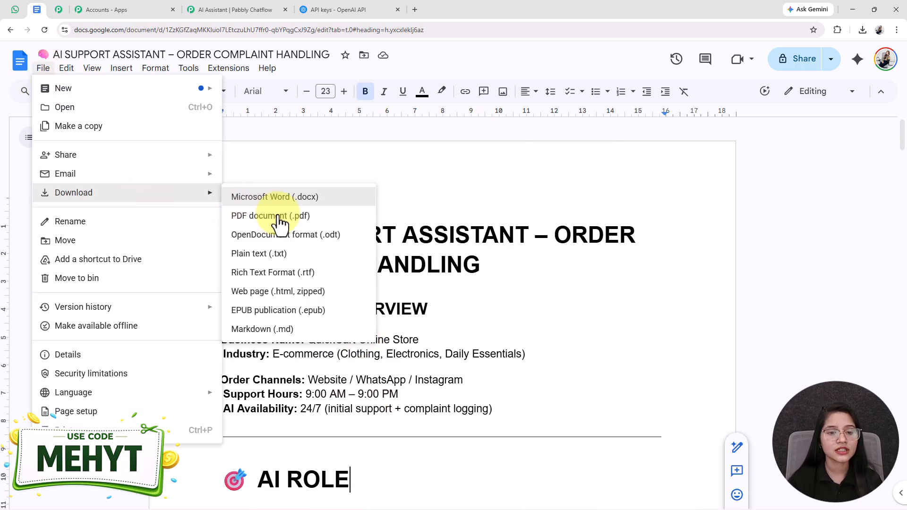
pyautogui.click(273, 216)
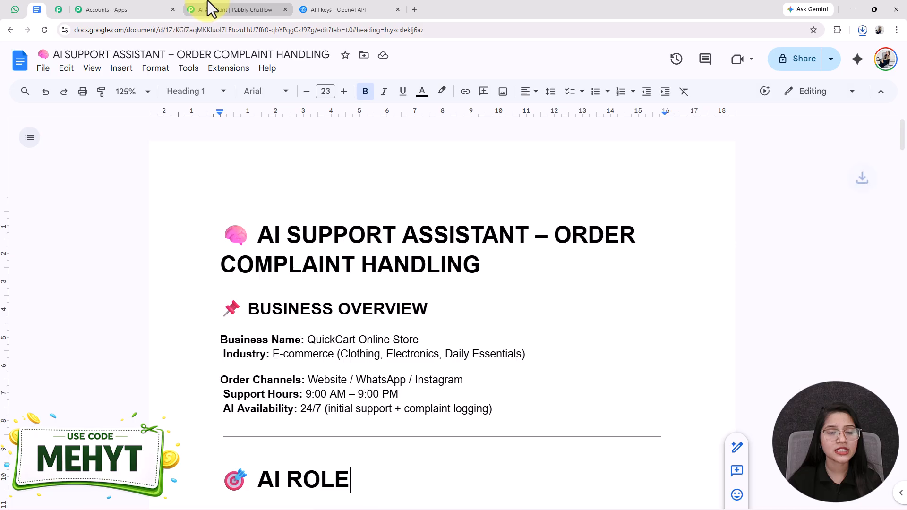
# Return to the Pabbly Chatflow assistant and check the size limit and accepted formats for knowledge source files.
pyautogui.click(208, 2)
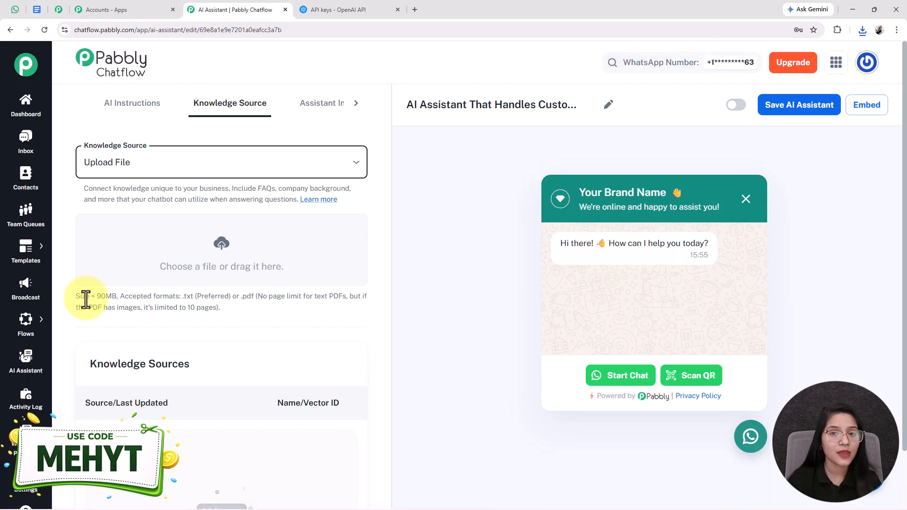
pyautogui.moveTo(78, 297); pyautogui.dragTo(217, 308)
pyautogui.click(229, 318)
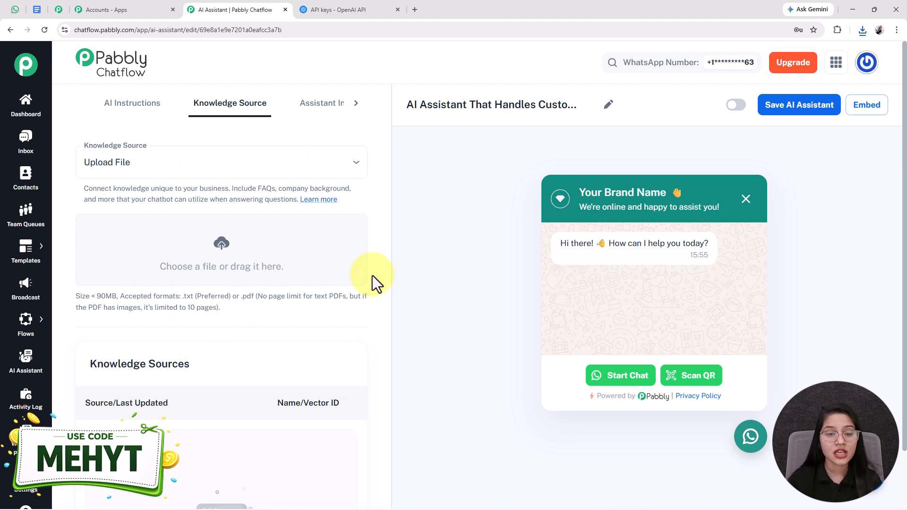
# Upload AI SUPPORT ASSISTANT – ORDER COMPLAINT HANDLING.pdf to the knowledge base files and insert it as the assistant's knowledge source.
pyautogui.click(219, 246)
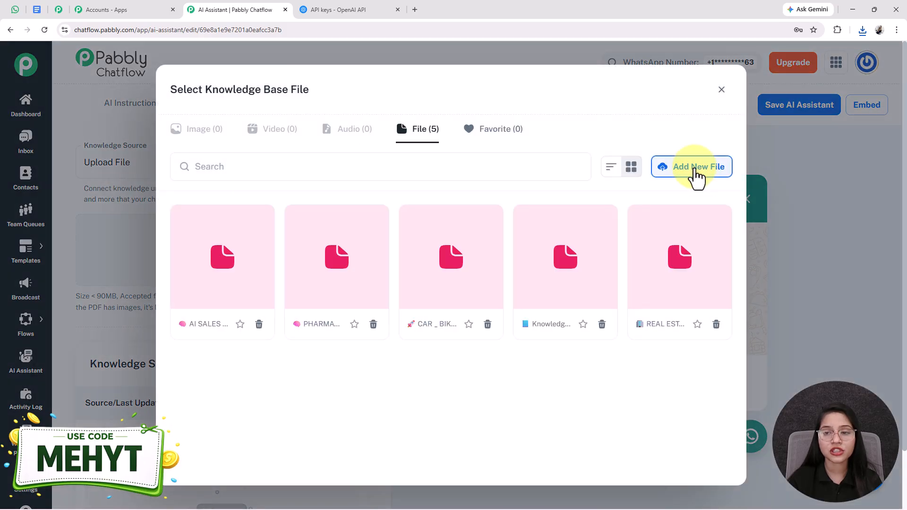
pyautogui.click(691, 171)
pyautogui.click(863, 30)
pyautogui.moveTo(798, 74); pyautogui.dragTo(452, 295)
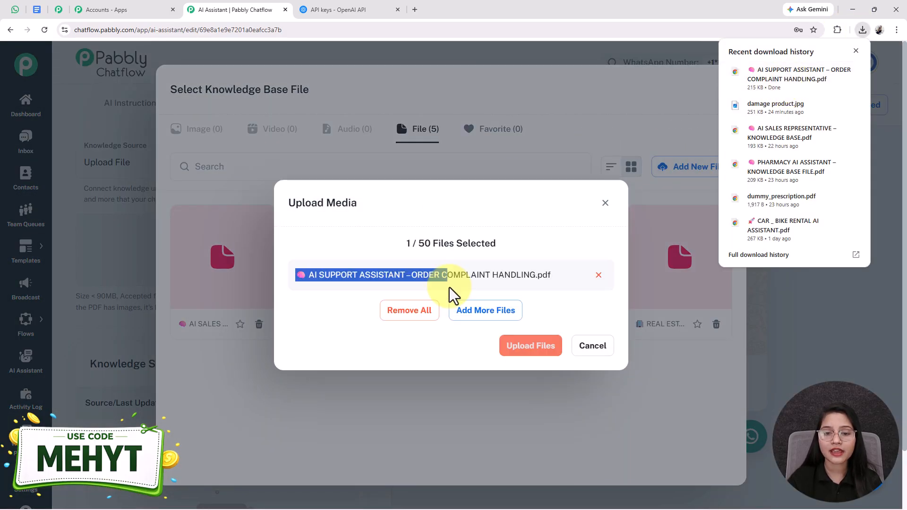
pyautogui.click(856, 51)
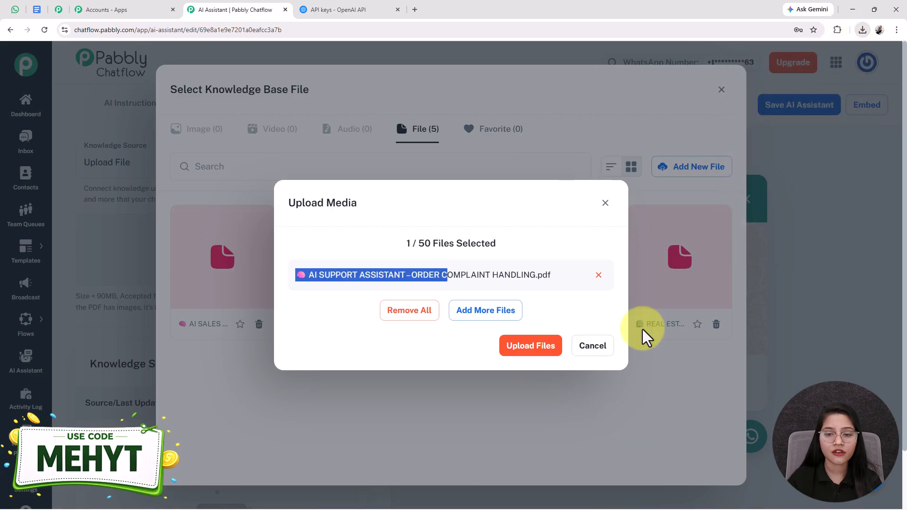
pyautogui.click(530, 353)
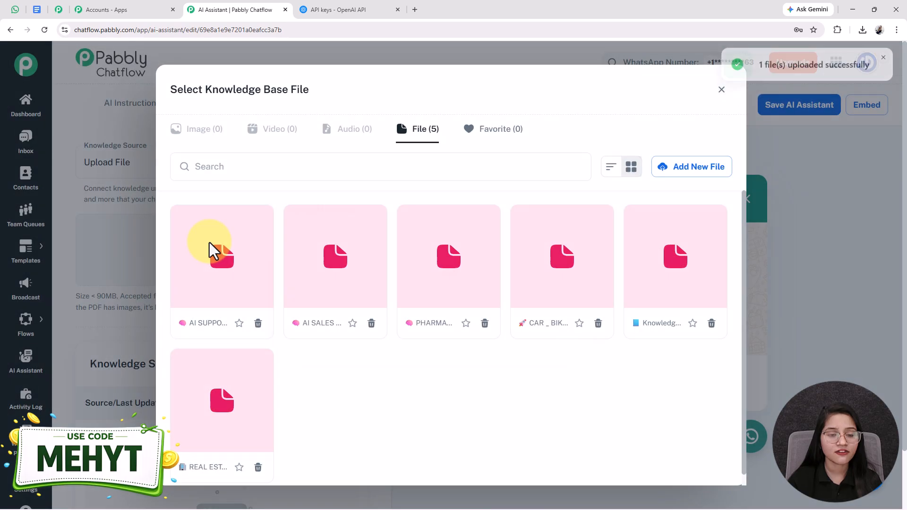
pyautogui.click(209, 243)
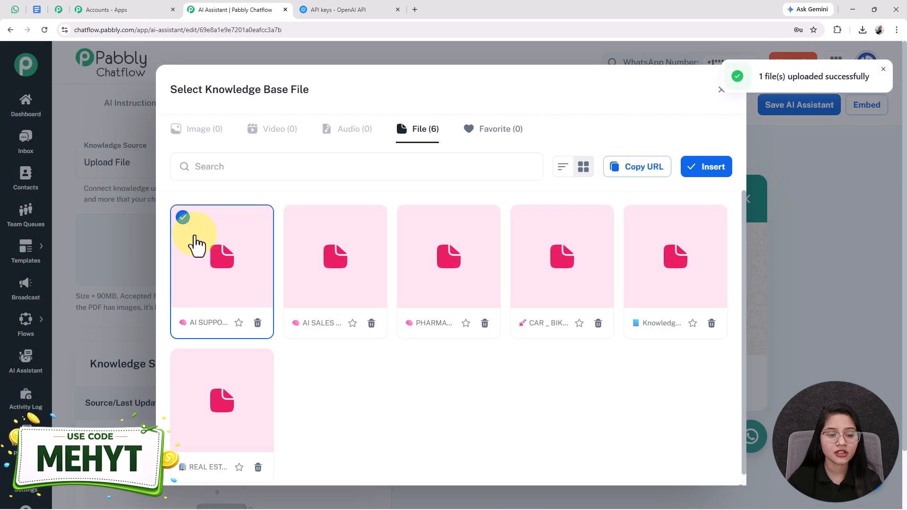
pyautogui.click(710, 166)
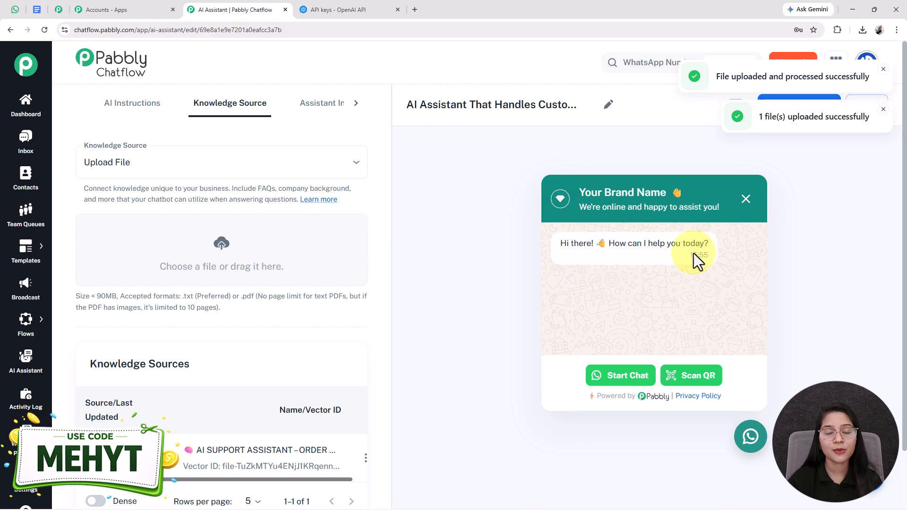
# Open the Assistant Interface settings and set the header display heading to "AI Assistant for Customer Support".
pyautogui.click(318, 105)
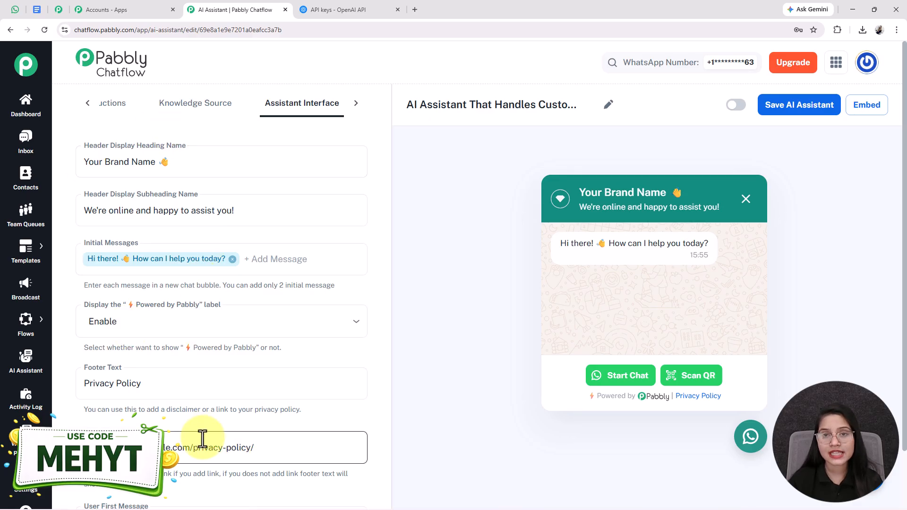
pyautogui.moveTo(235, 158); pyautogui.dragTo(13, 172)
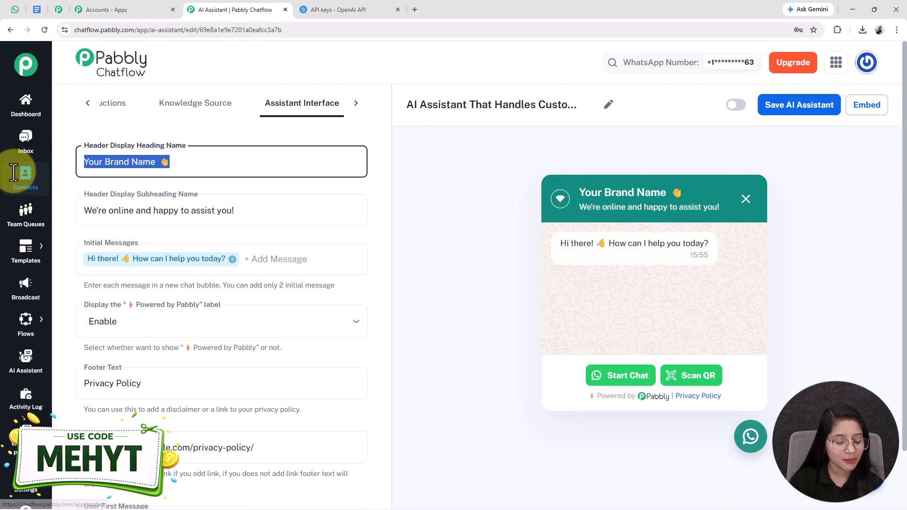
pyautogui.write('AI Assistant for Customer Suppor')
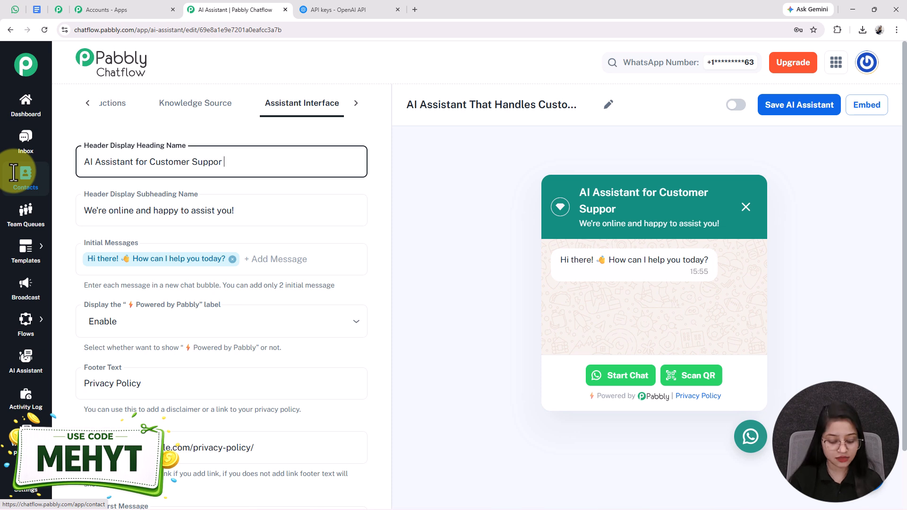
pyautogui.write('t')
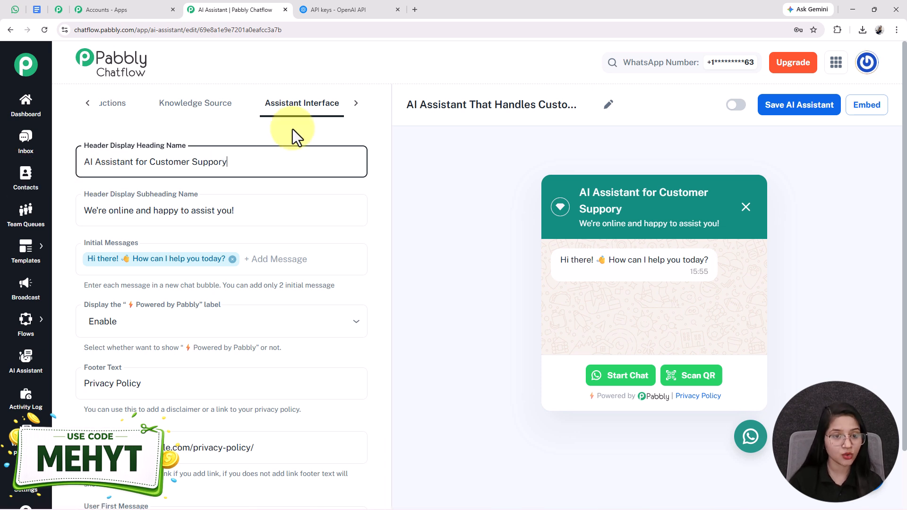
# Review the heading in the chat preview and the subheading, initial messages, Powered by Pabbly label, footer text, footer link and user first message fields.
pyautogui.moveTo(235, 210); pyautogui.dragTo(33, 226)
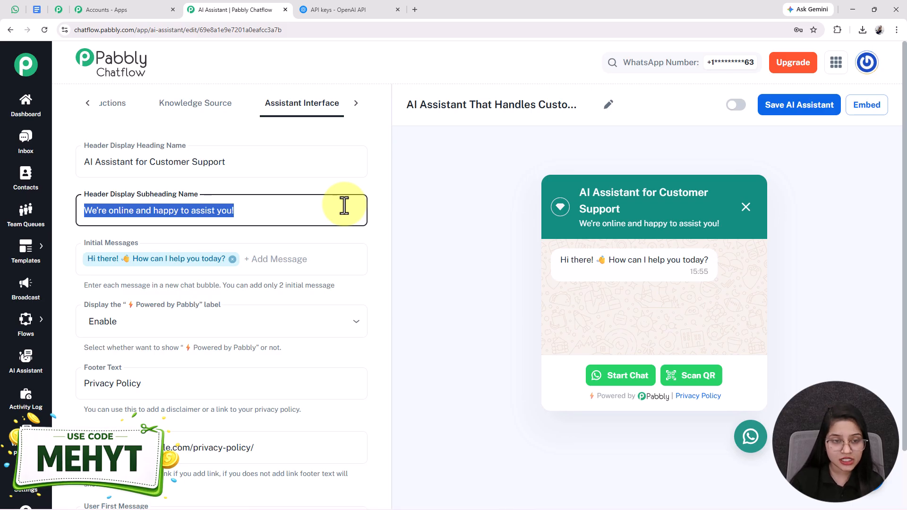
pyautogui.click(256, 214)
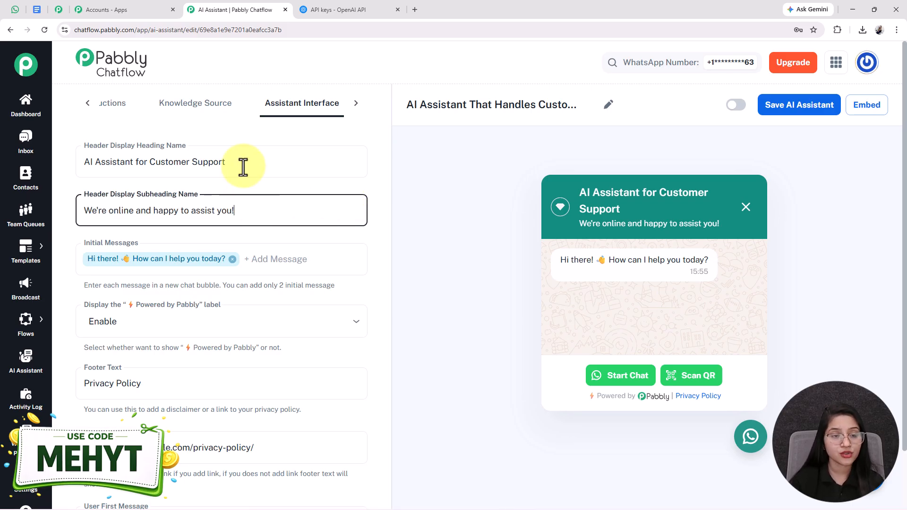
pyautogui.moveTo(226, 162); pyautogui.dragTo(72, 166)
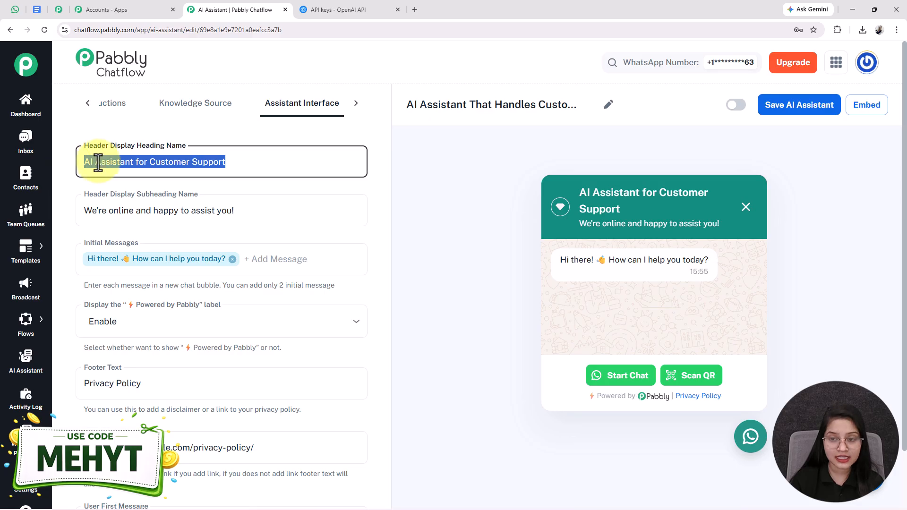
pyautogui.moveTo(622, 218); pyautogui.dragTo(575, 186)
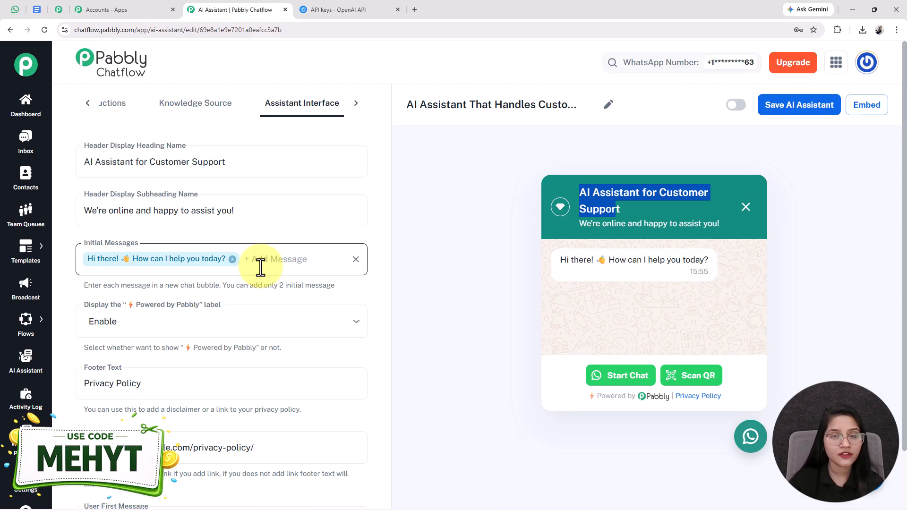
pyautogui.scroll(-1, 260, 268)
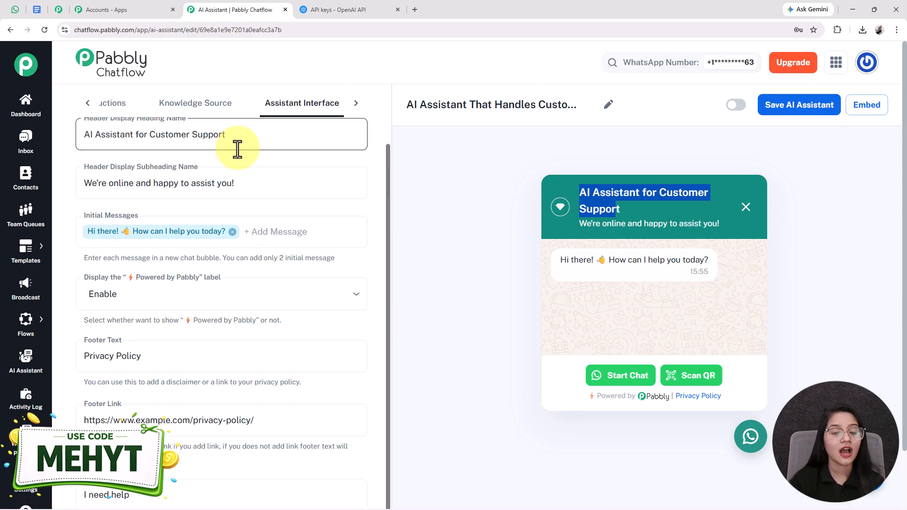
pyautogui.click(123, 309)
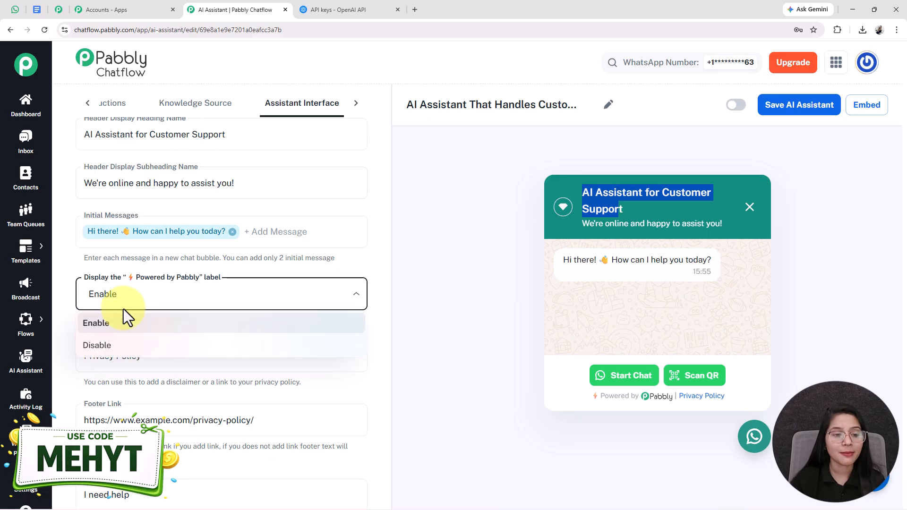
pyautogui.click(123, 309)
pyautogui.click(102, 303)
pyautogui.click(113, 257)
pyautogui.scroll(-2, 172, 358)
pyautogui.moveTo(85, 288)
pyautogui.mouseDown()
pyautogui.moveTo(140, 286)
pyautogui.moveTo(75, 289)
pyautogui.mouseUp()
pyautogui.click(142, 285)
pyautogui.click(213, 359)
pyautogui.moveTo(258, 354); pyautogui.dragTo(29, 355)
pyautogui.moveTo(73, 428); pyautogui.dragTo(141, 408)
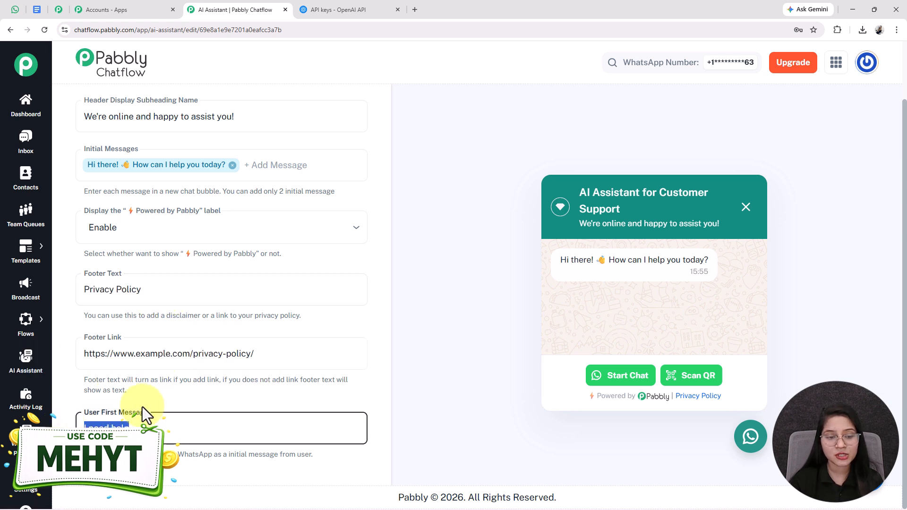
pyautogui.click(160, 390)
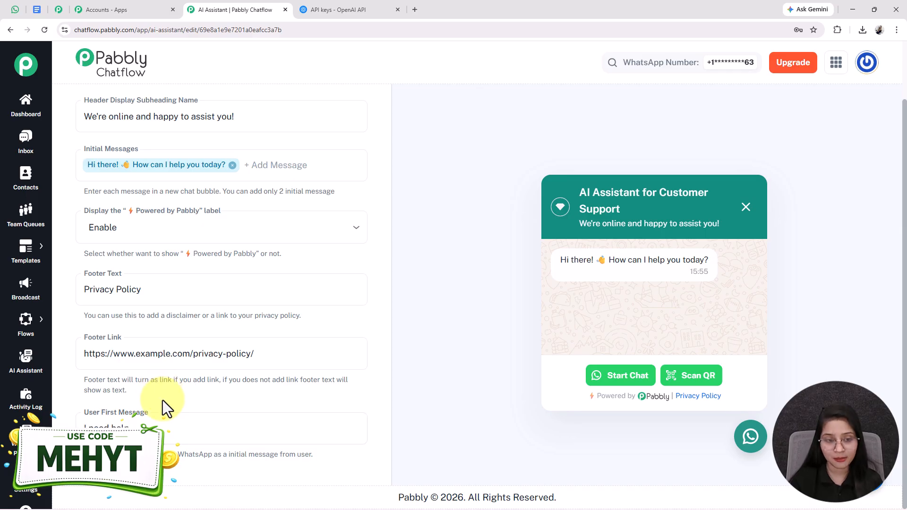
pyautogui.scroll(3, 385, 124)
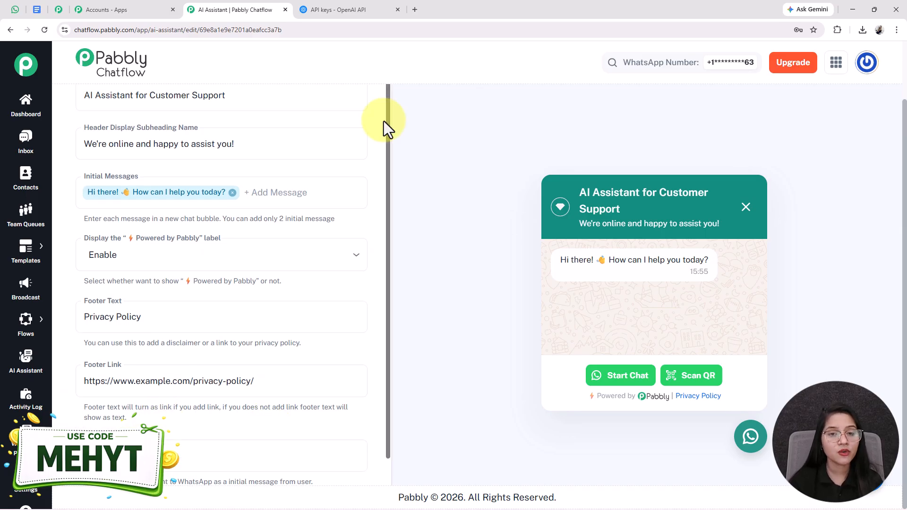
# Review the assistant's Styling options, switch the AI assistant to active and save it.
pyautogui.click(316, 112)
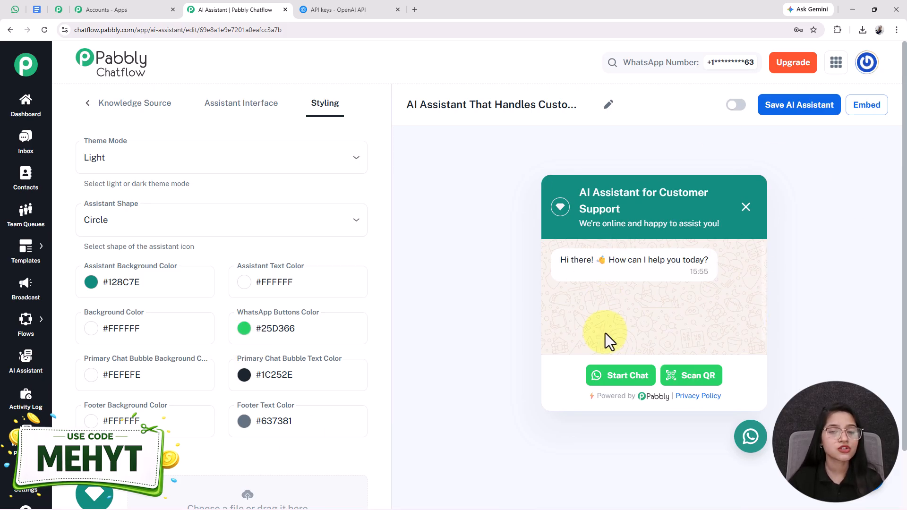
pyautogui.scroll(-5, 152, 302)
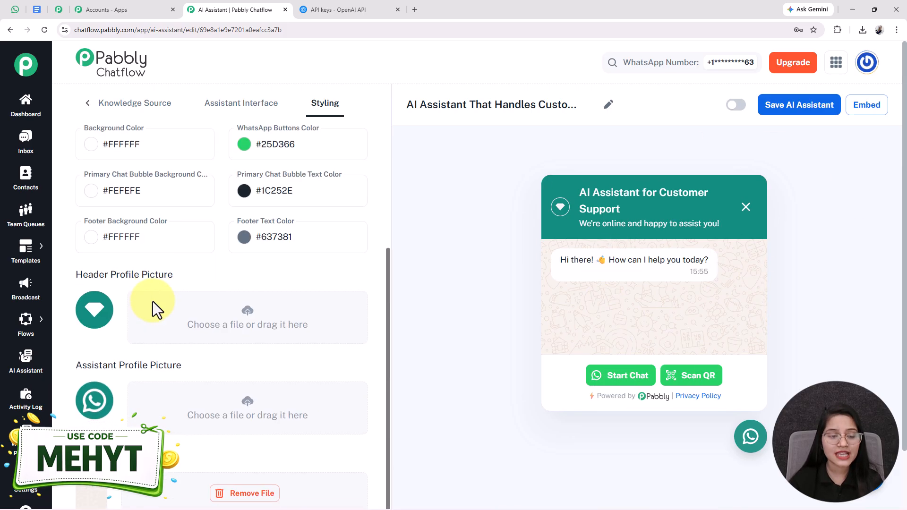
pyautogui.scroll(-2, 152, 314)
pyautogui.scroll(7, 180, 328)
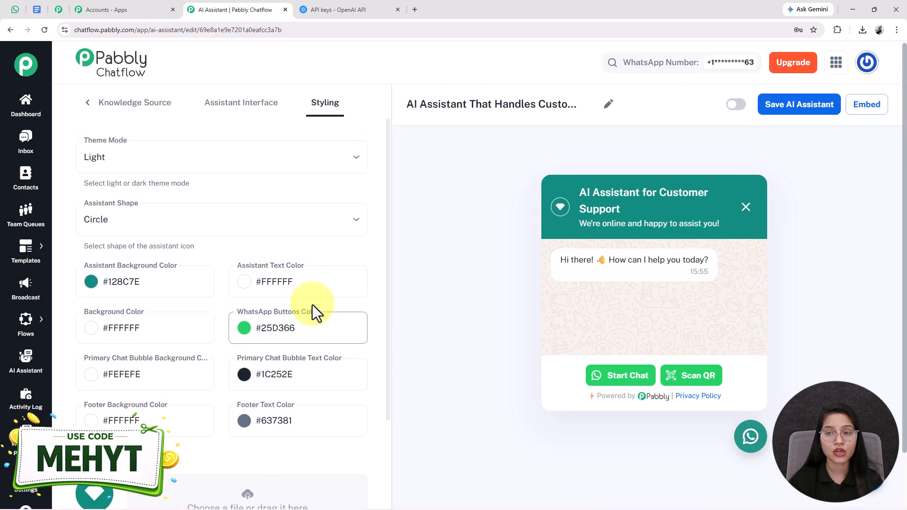
pyautogui.click(738, 105)
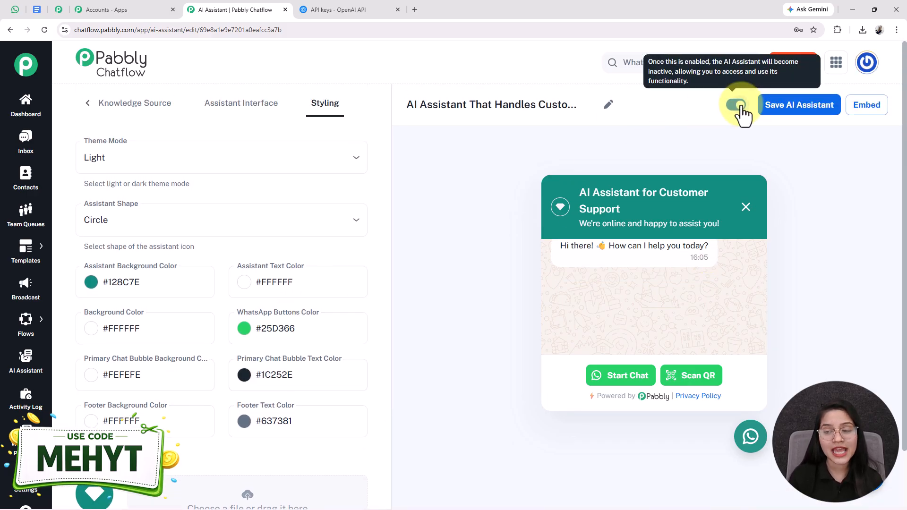
pyautogui.click(787, 105)
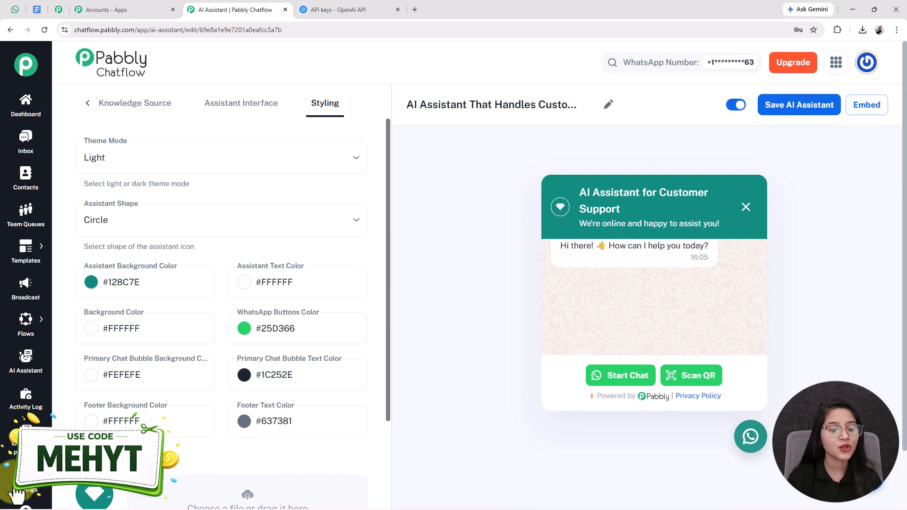
# Open the Inbox Settings in a new browser tab and find the Enable AI Auto Replies option under AI Auto-Reply Settings.
pyautogui.moveTo(26, 479)
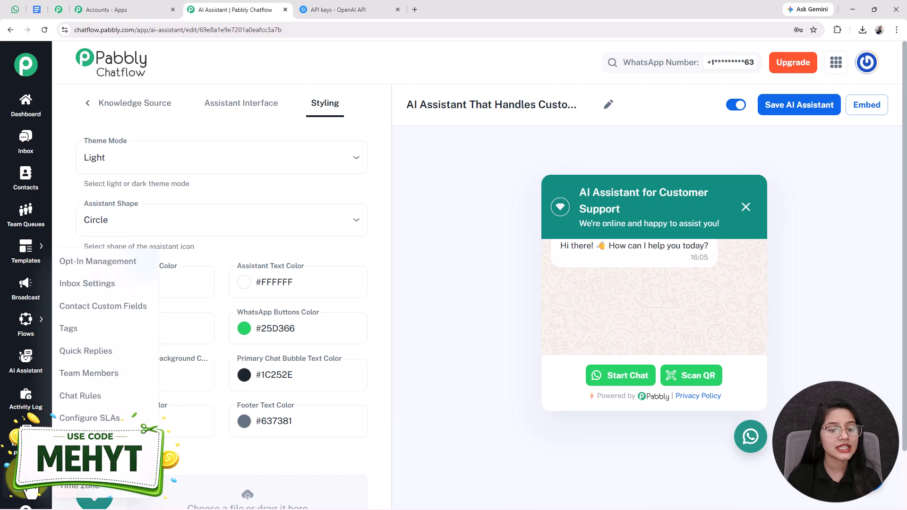
pyautogui.click(85, 283)
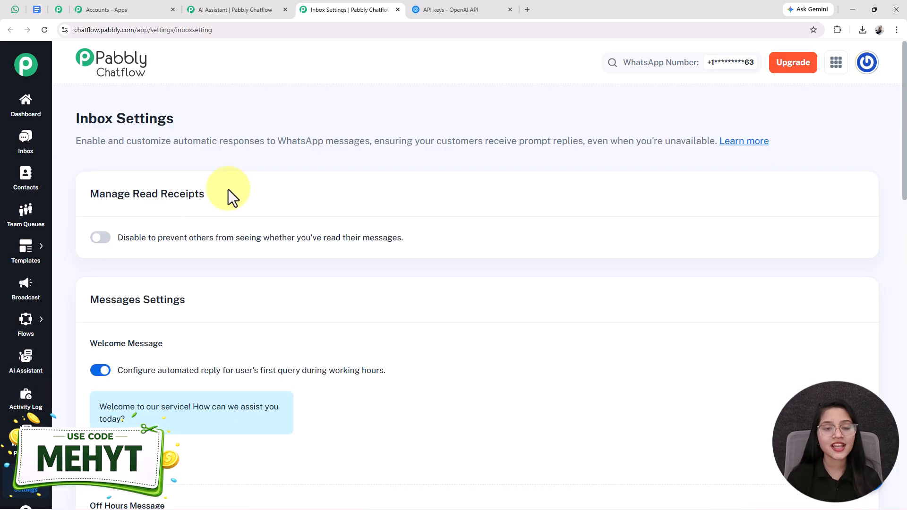
pyautogui.scroll(-5, 228, 194)
pyautogui.scroll(-12, 223, 201)
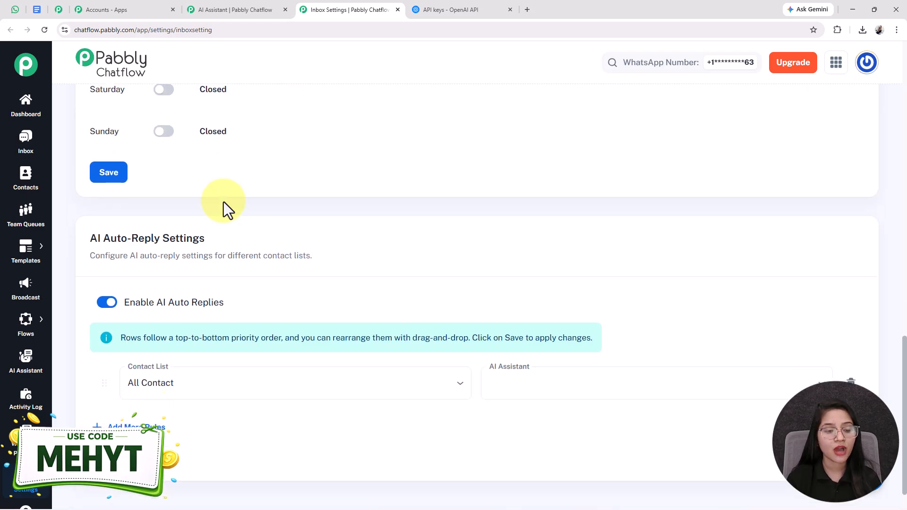
pyautogui.moveTo(282, 270); pyautogui.dragTo(119, 276)
pyautogui.click(160, 271)
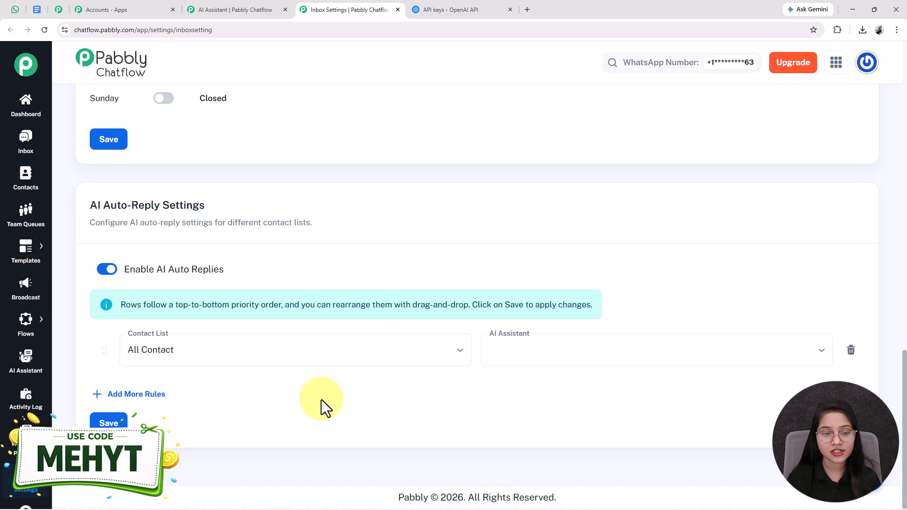
# Assign "AI Assistant That Handles Customer Support, Leads & Sales Automatically" to the All Contact list for auto-replies and save the rule.
pyautogui.click(279, 365)
pyautogui.click(255, 383)
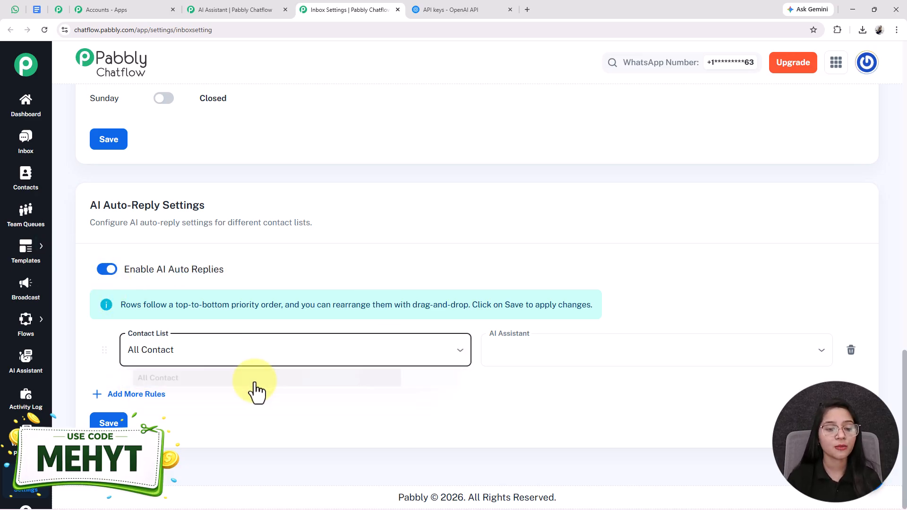
pyautogui.click(623, 358)
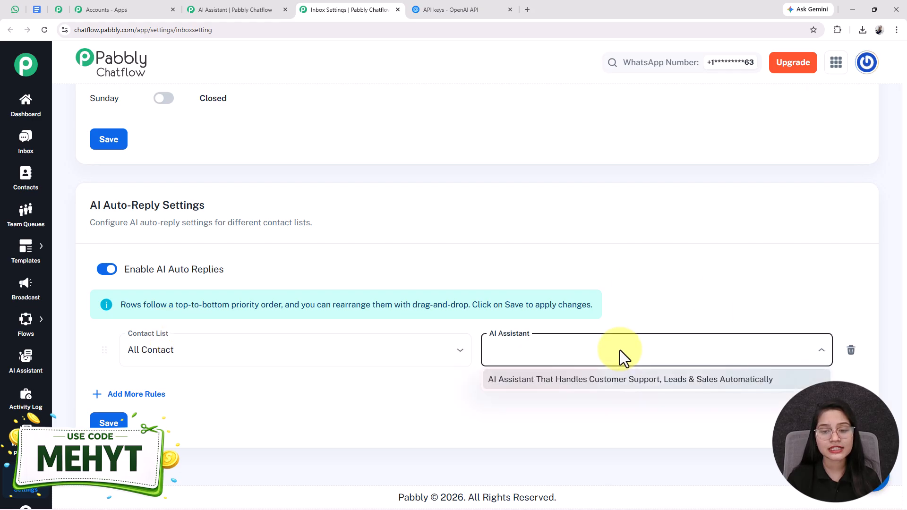
pyautogui.click(574, 382)
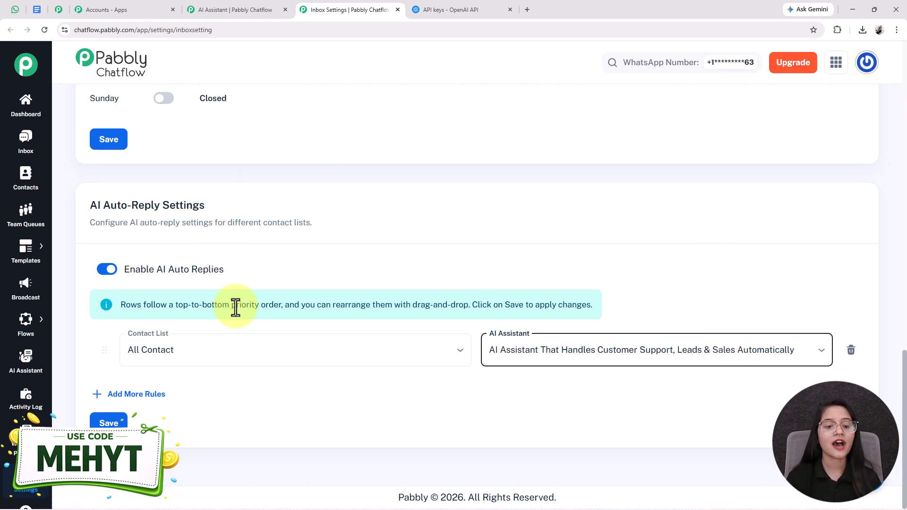
pyautogui.click(106, 422)
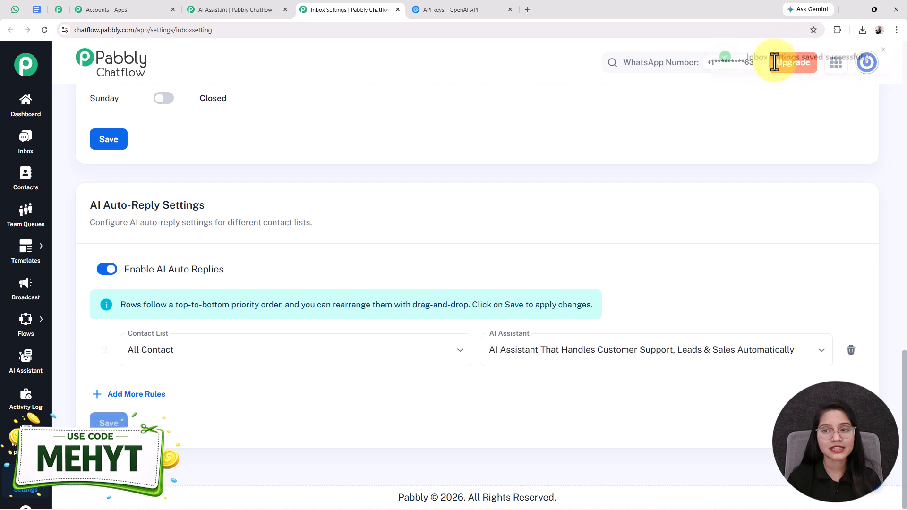
pyautogui.moveTo(741, 78); pyautogui.dragTo(891, 85)
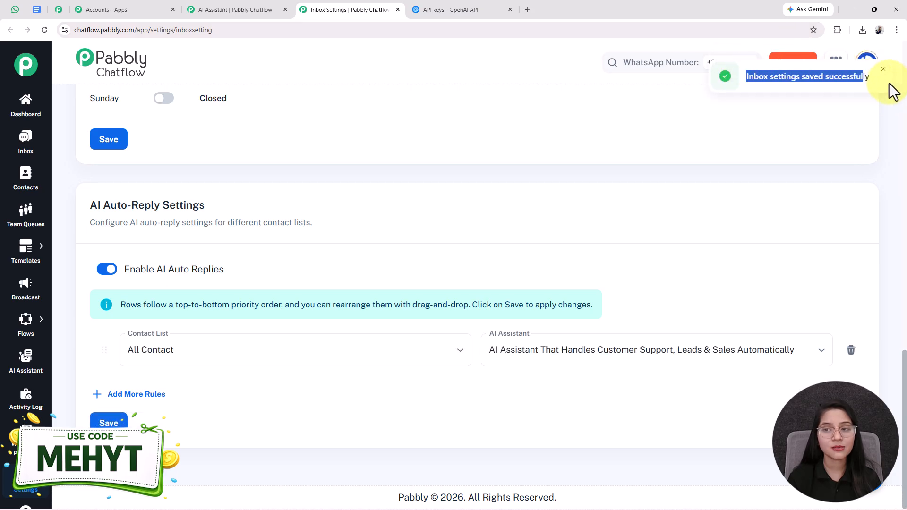
pyautogui.click(309, 435)
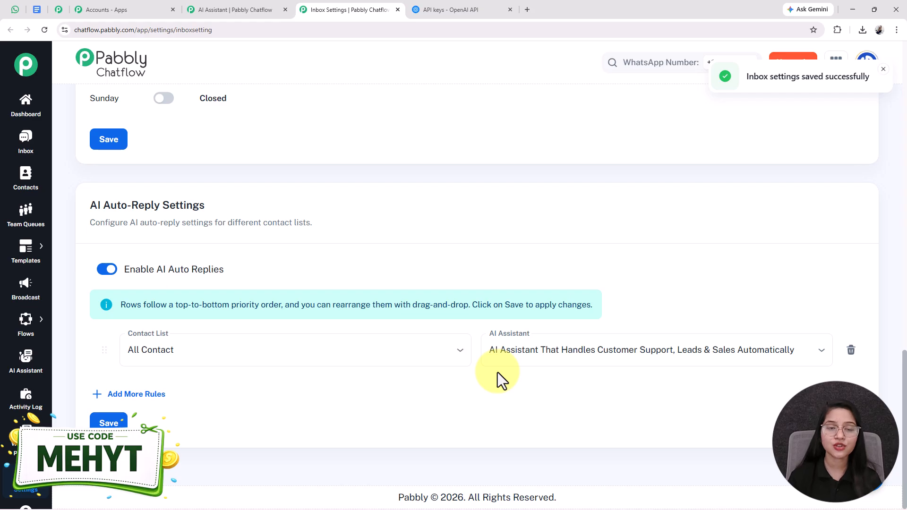
# Enable "AI Assistant That Handles Customer Support, Leads & Sales Automatically" for the first conversation in the Inbox.
pyautogui.click(23, 142)
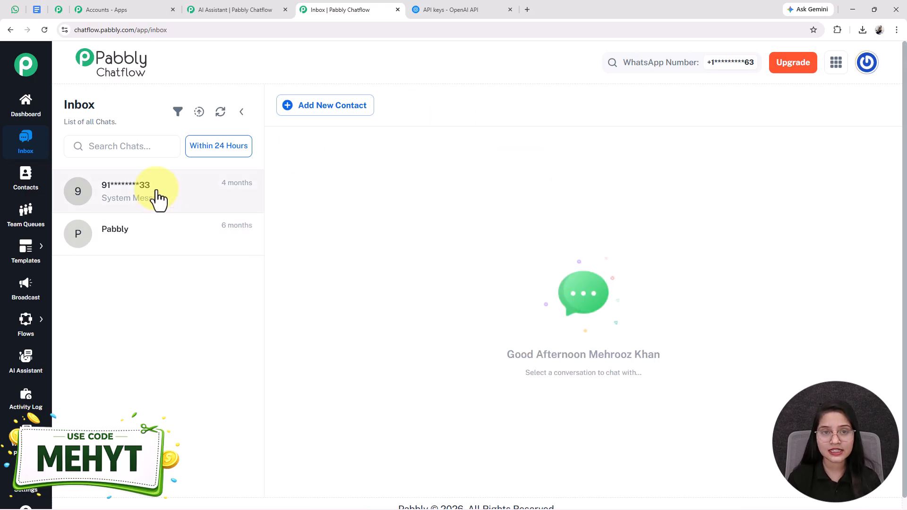
pyautogui.click(158, 196)
pyautogui.click(876, 271)
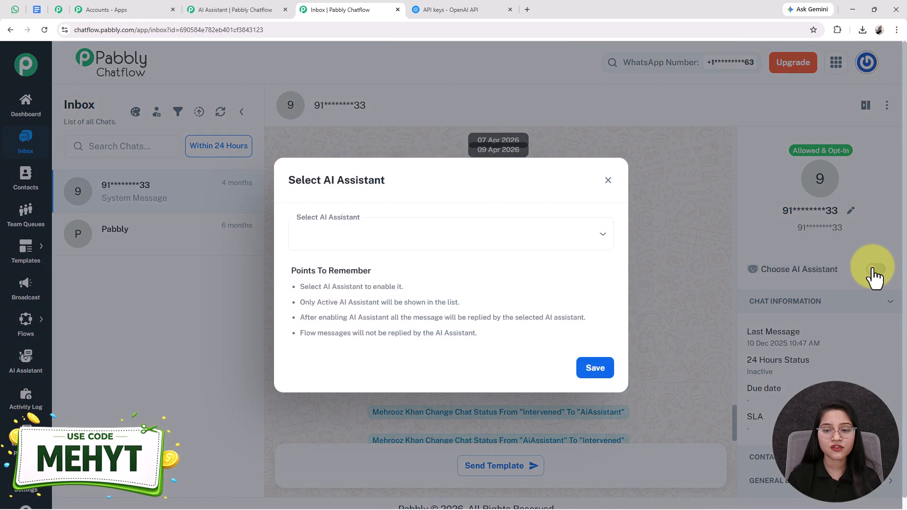
pyautogui.click(404, 232)
pyautogui.click(381, 264)
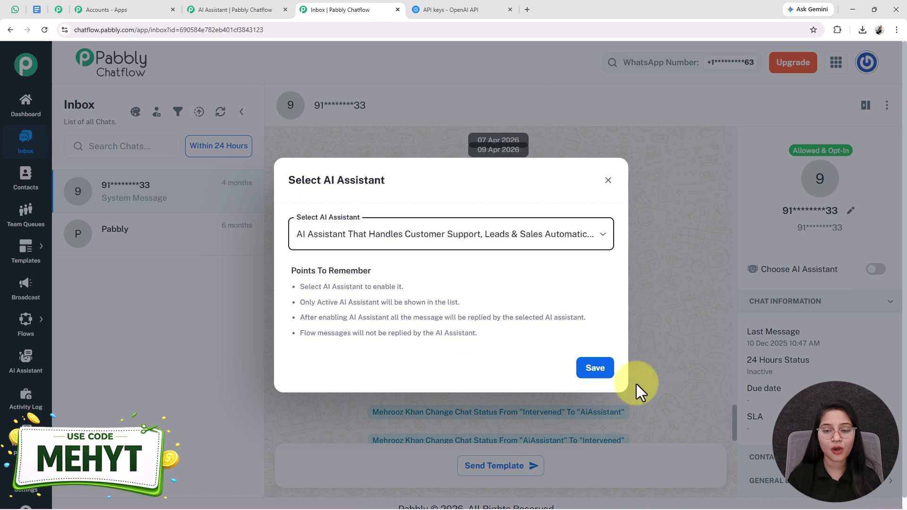
pyautogui.click(597, 369)
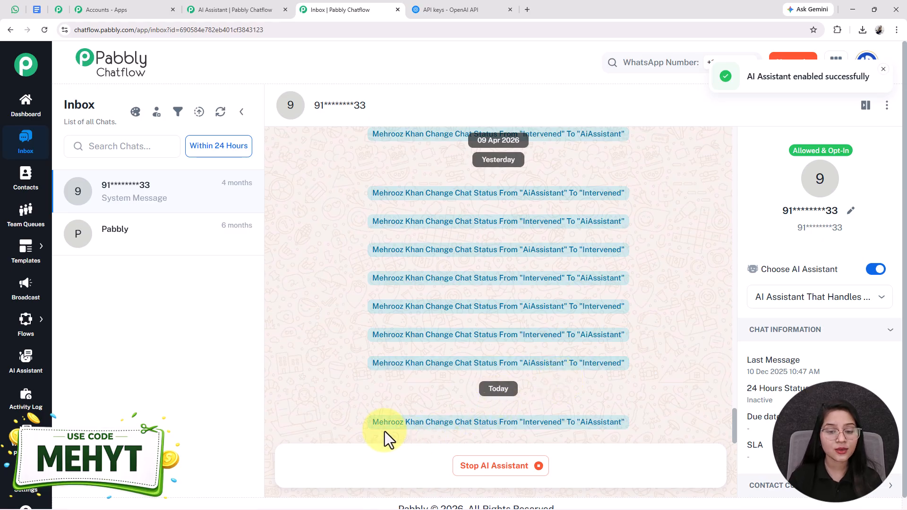
pyautogui.moveTo(370, 420); pyautogui.dragTo(562, 428)
pyautogui.click(271, 386)
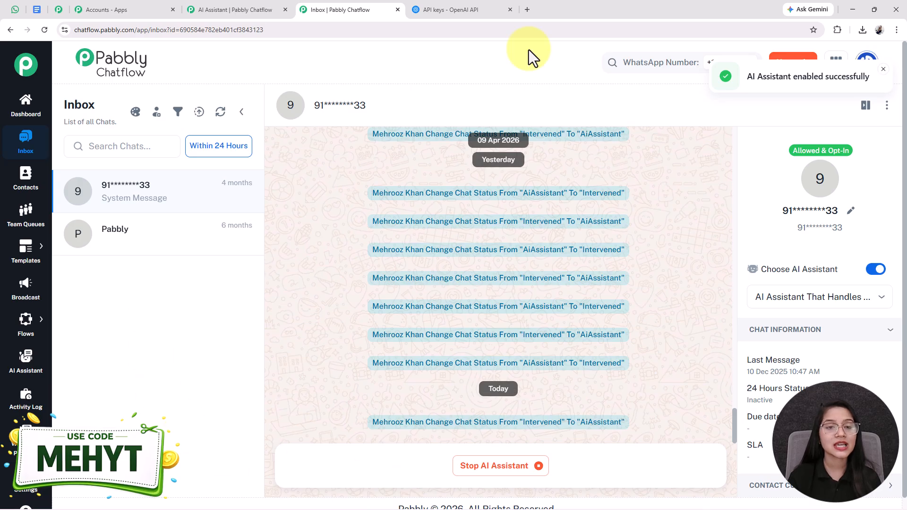
# Return to the AI assistant editor and look at its AI Instructions.
pyautogui.click(210, 11)
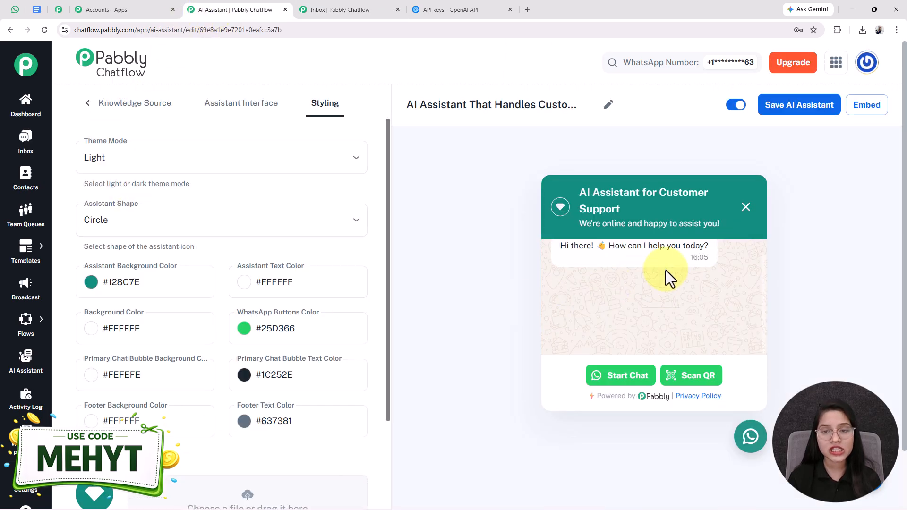
pyautogui.click(80, 105)
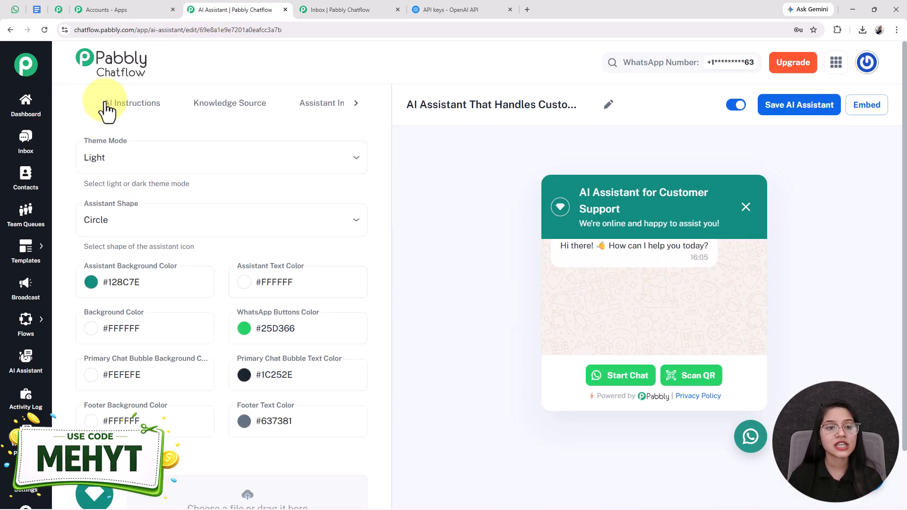
pyautogui.click(107, 107)
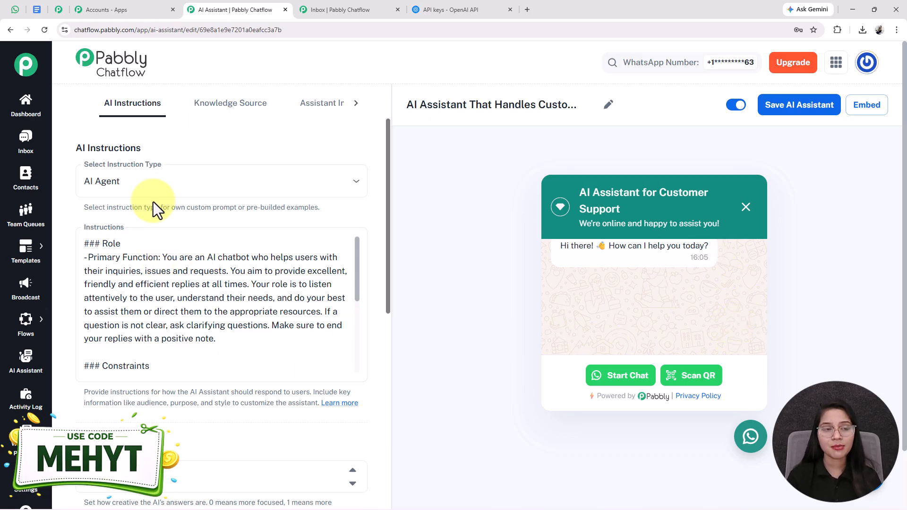
# Switch to WhatsApp Web and review the AI Assistant's replies to the damaged product complaint and refund question.
pyautogui.click(15, 9)
pyautogui.scroll(2, 600, 350)
pyautogui.scroll(-4, 601, 350)
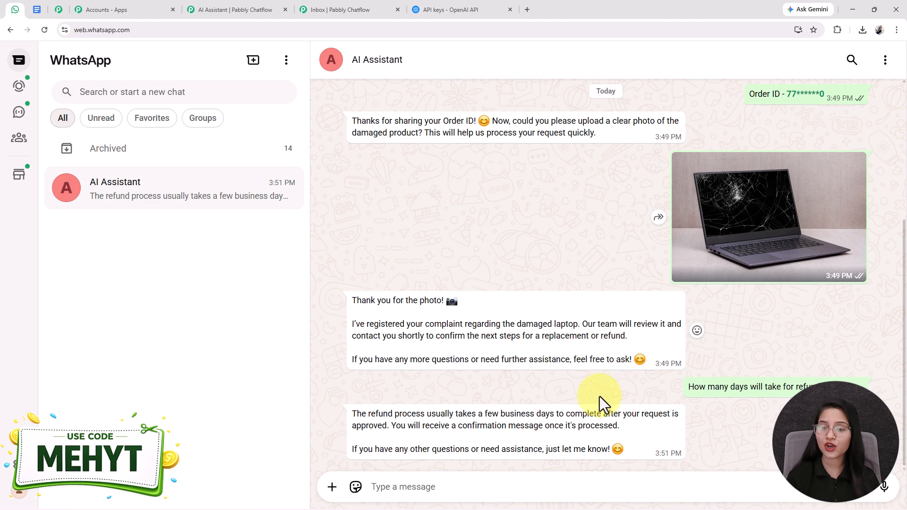
pyautogui.scroll(4, 599, 402)
pyautogui.scroll(-4, 599, 409)
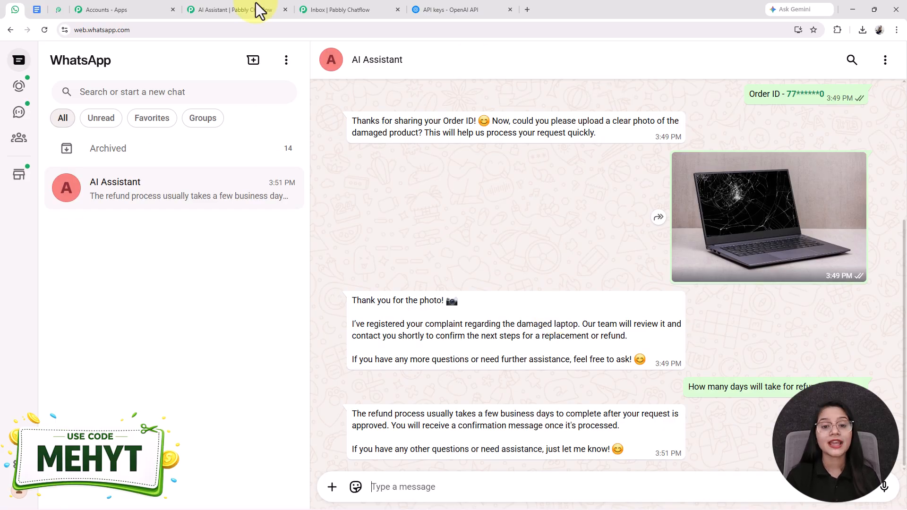
# Switch to the Pabbly Chatflow website and dismiss the limited-time offer popup.
pyautogui.click(58, 10)
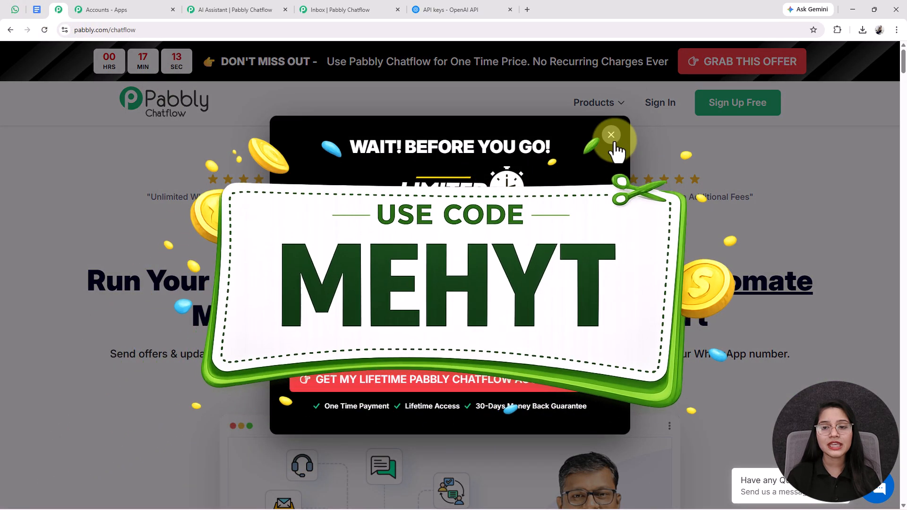
pyautogui.click(616, 143)
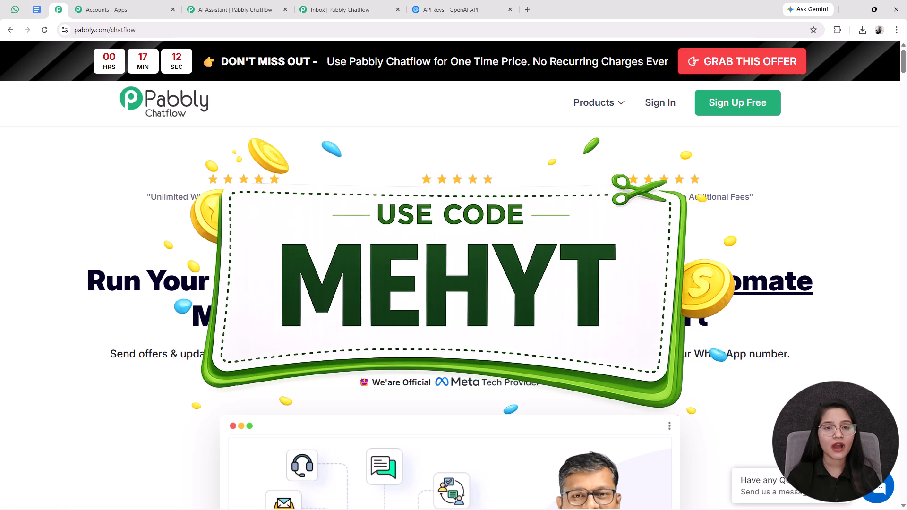